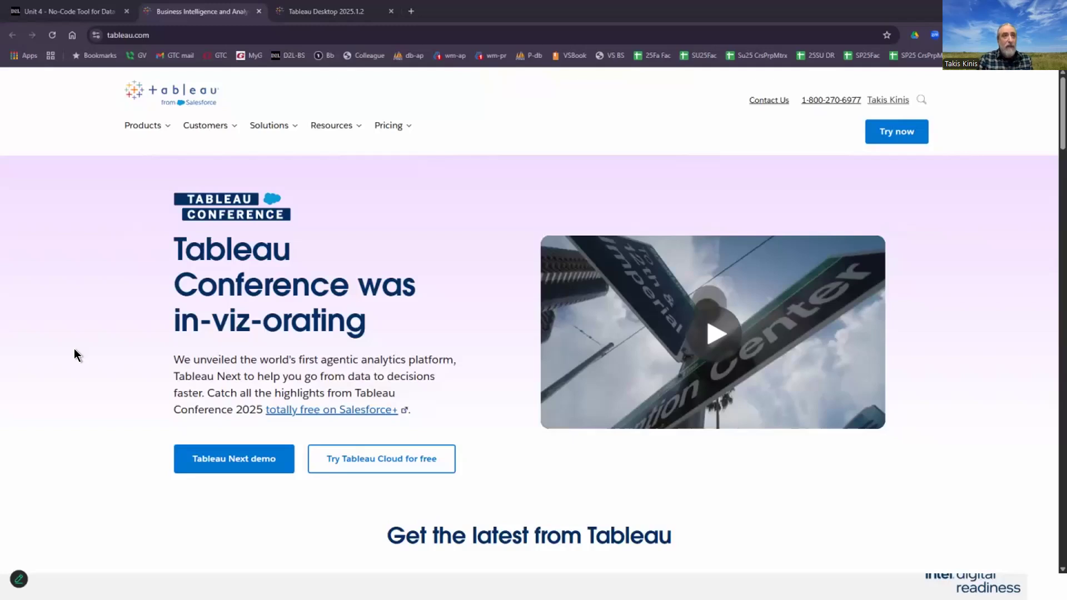
Step: Open the Tableau Desktop 2025.1.2 release page and jump to its download files section
drag(66, 12, 0, 128)
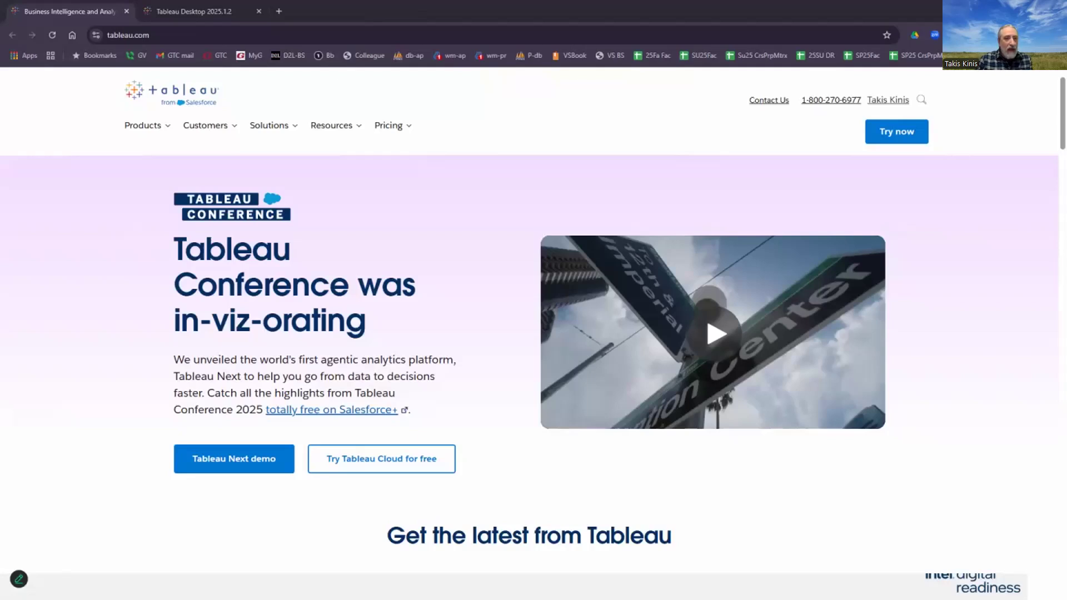
drag(0, 167, 519, 18)
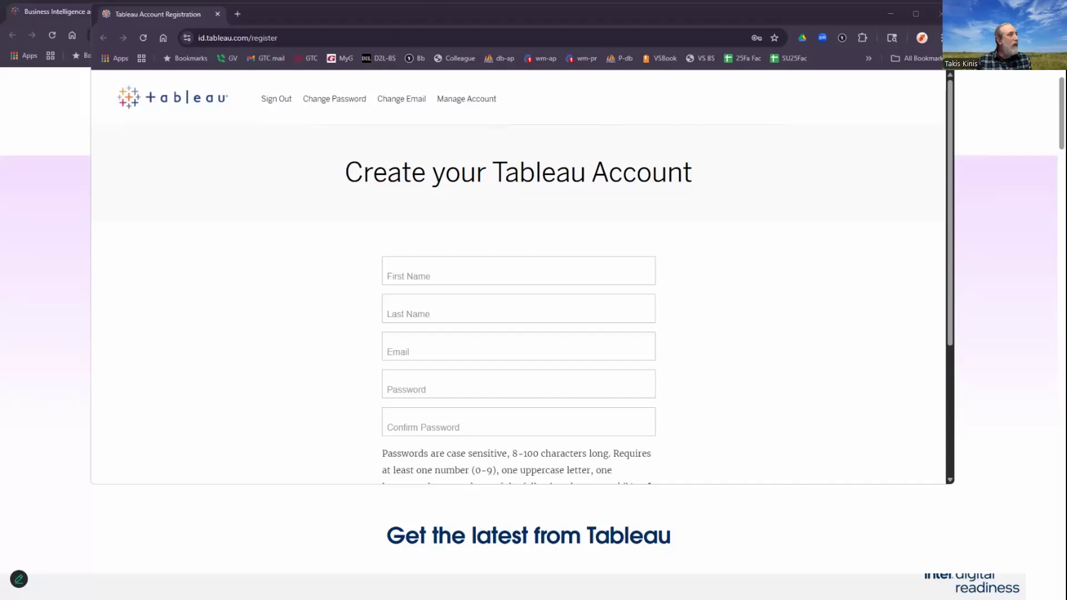
drag(357, 18, 360, 71)
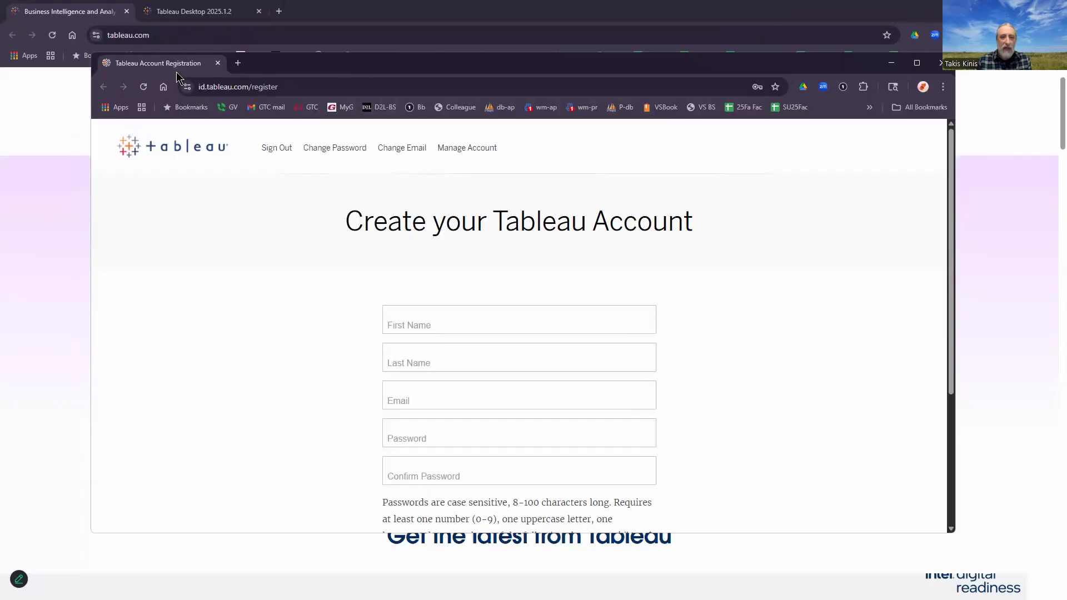
click(185, 15)
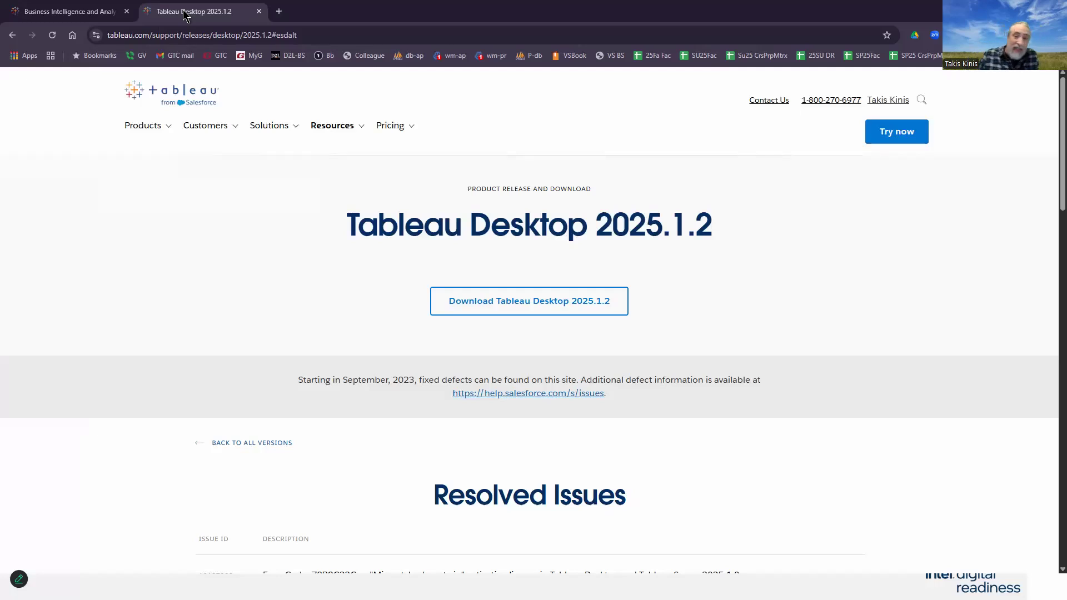
click(542, 303)
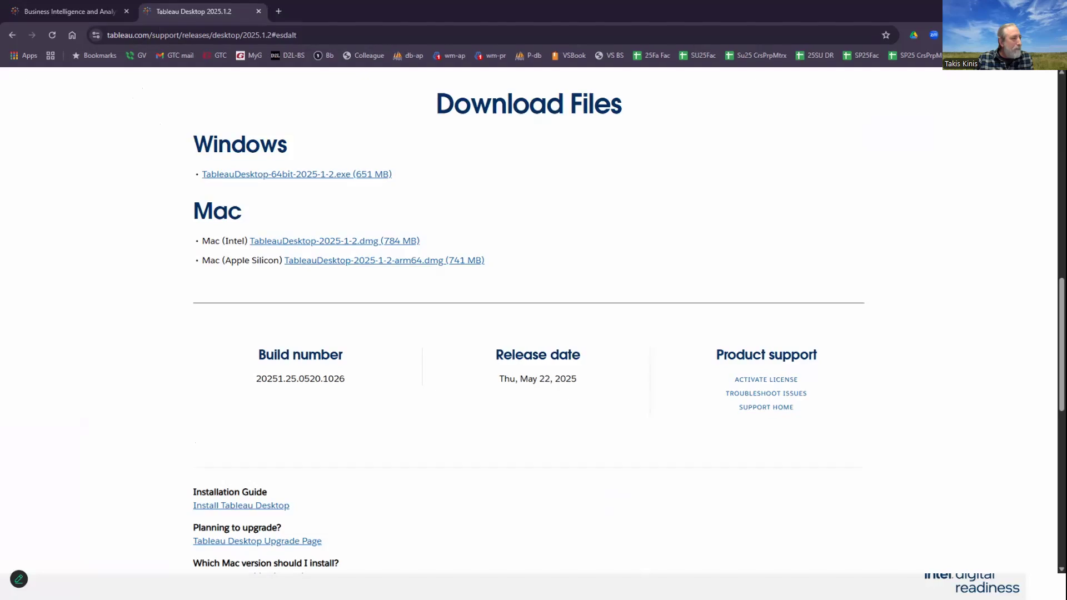
Step: Open the course's Direct Tableau Desktop Download Page link and maximize that browser window
drag(462, 62, 338, 36)
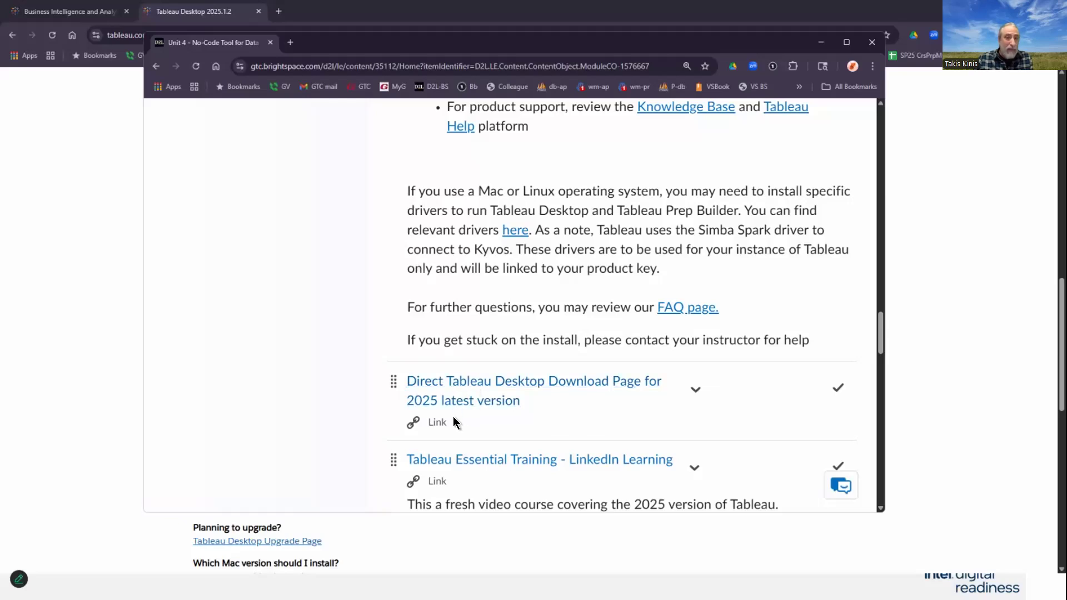
click(462, 403)
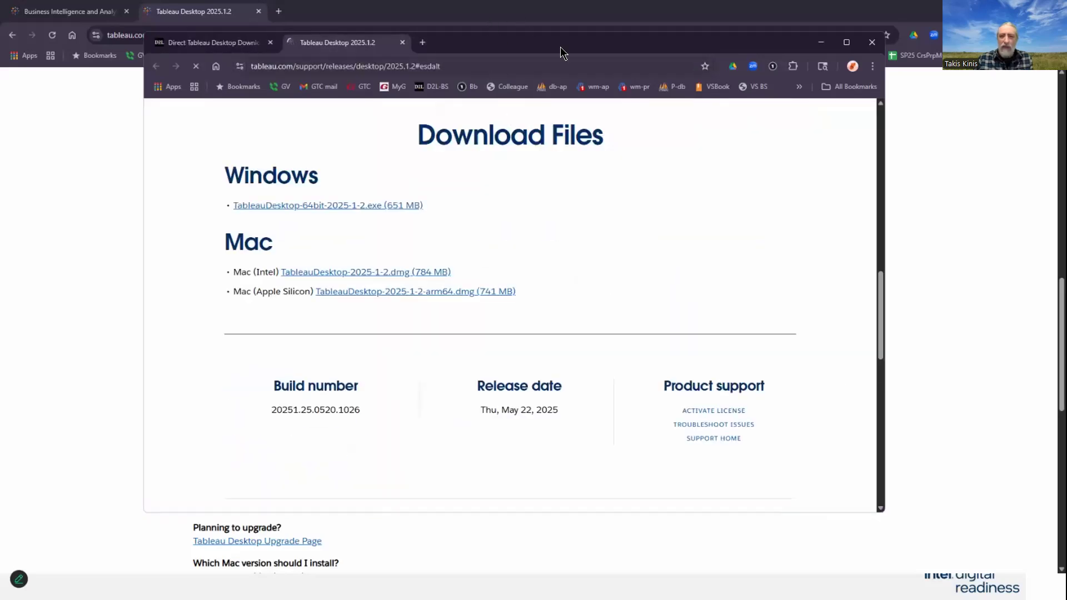
double_click(606, 45)
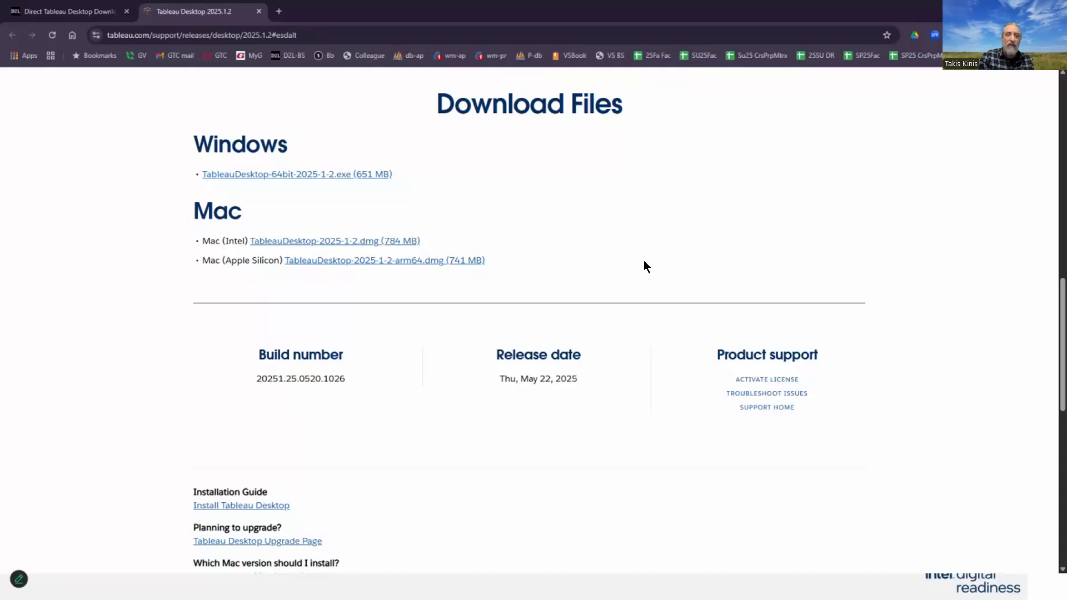
click(572, 34)
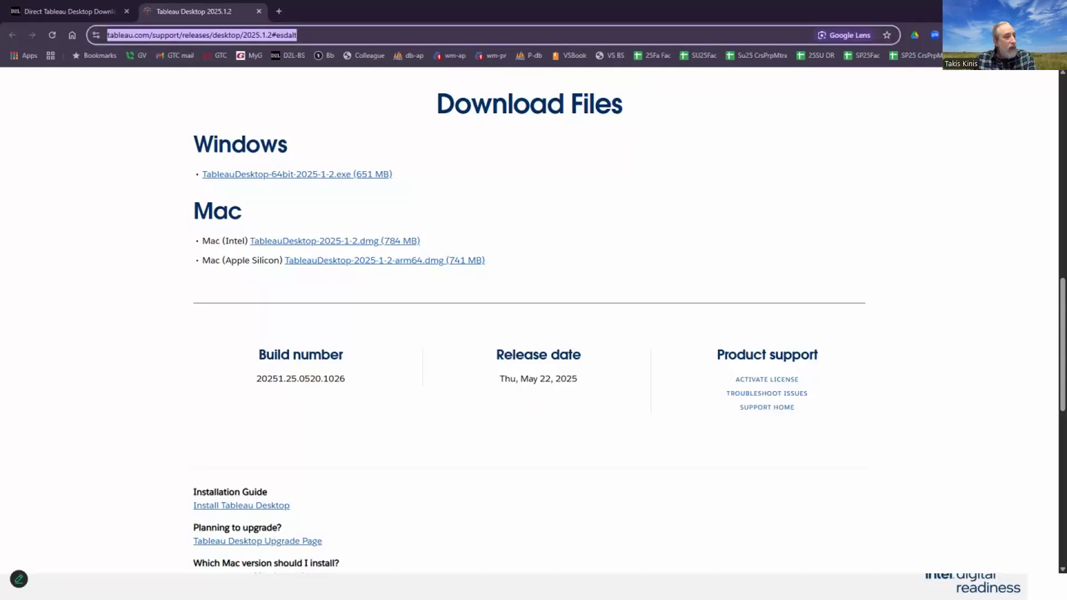
Step: Highlight the Mac (Intel) and Mac (Apple Silicon) download labels on the release page
key(alt+Tab)
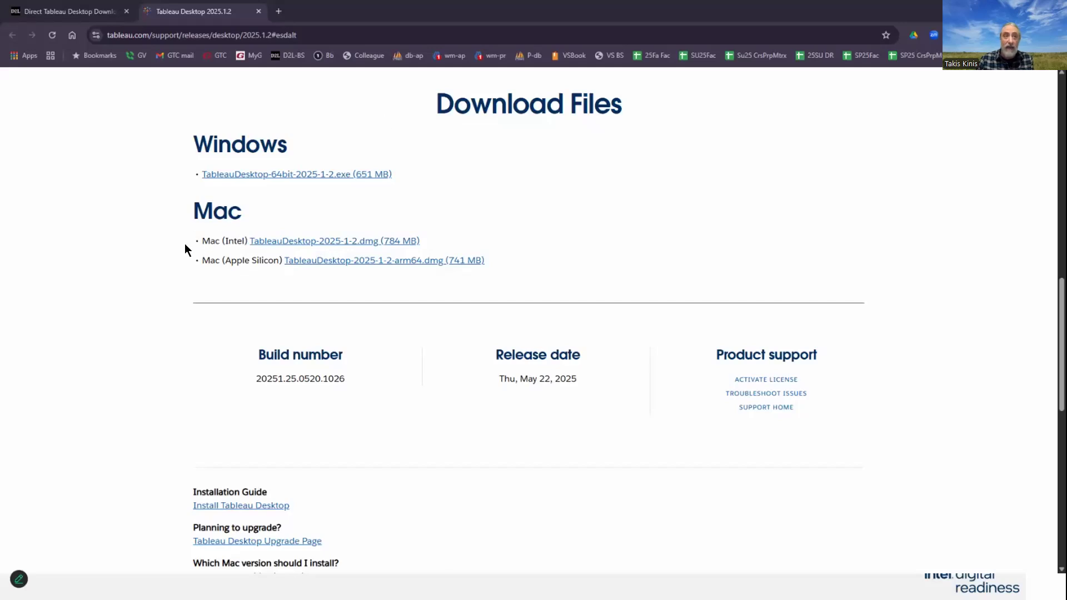
drag(185, 243, 248, 243)
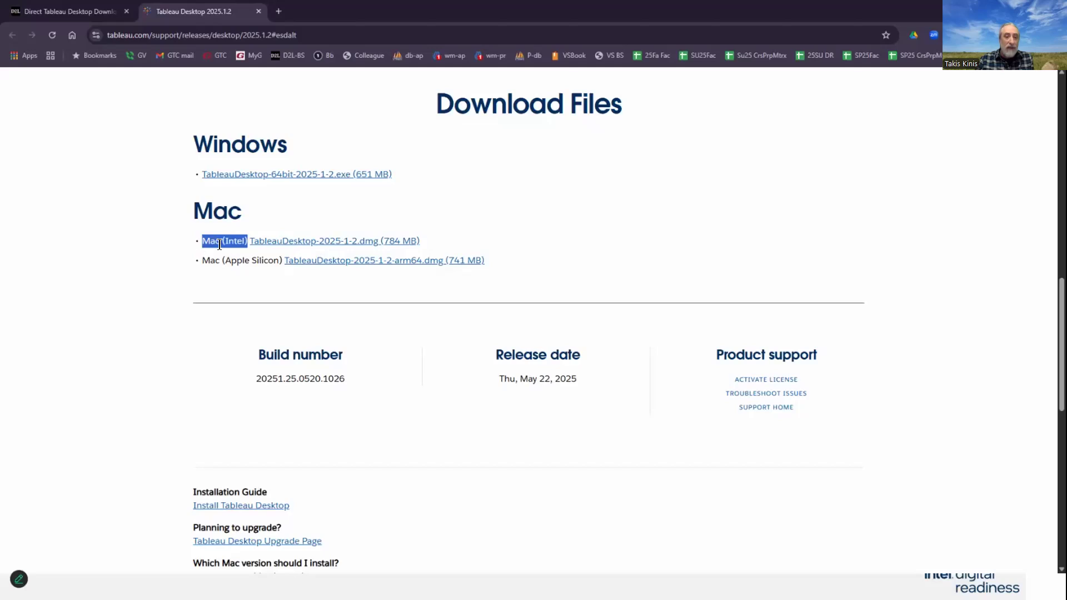
drag(286, 262, 193, 259)
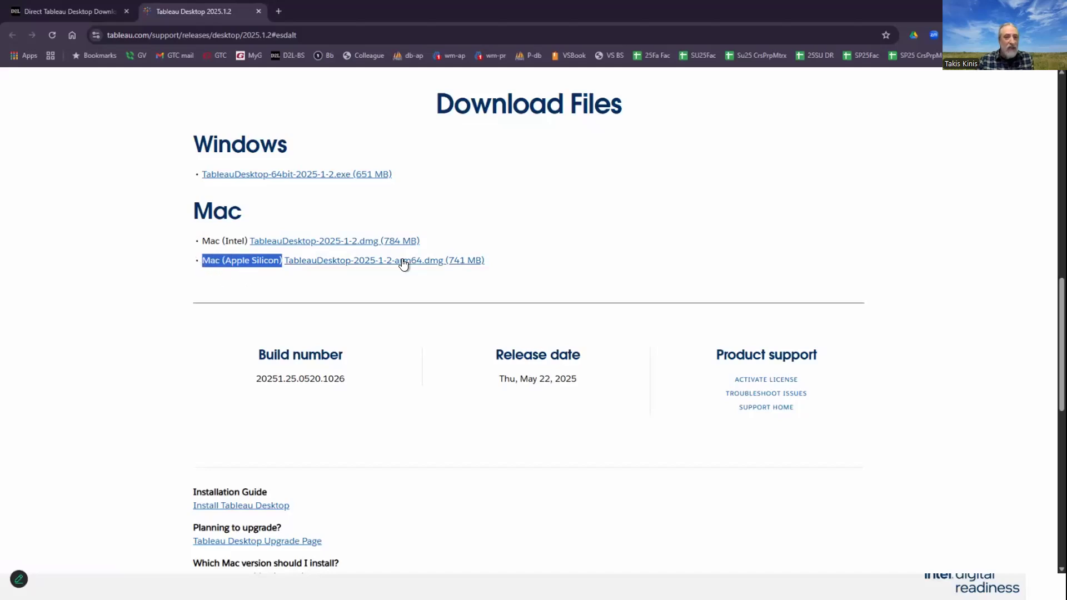
click(598, 256)
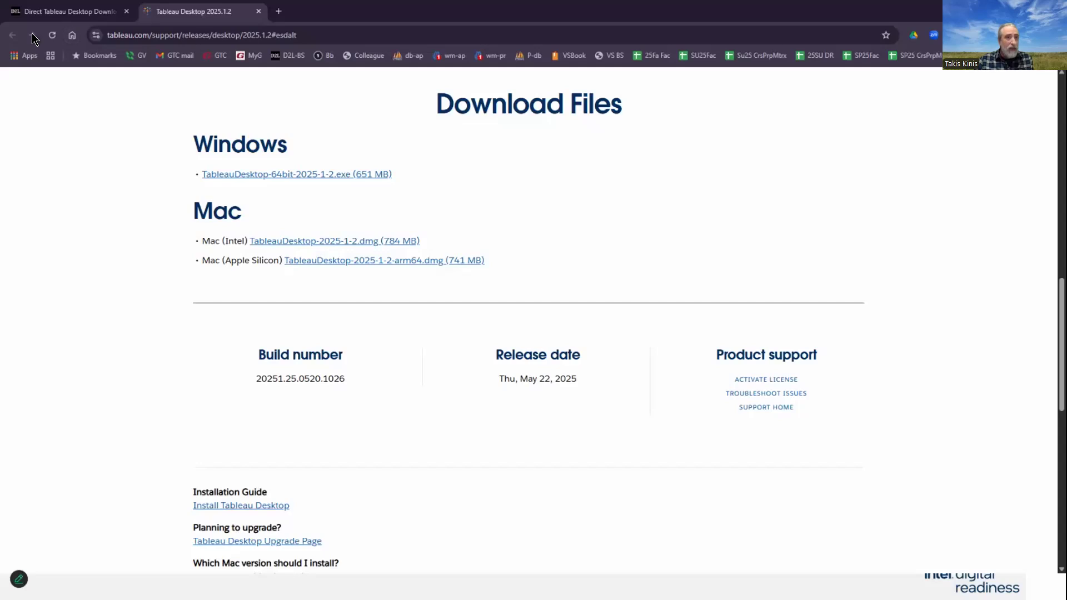
Step: Switch to the Unit 4 PowerPoint presenter view
click(48, 10)
click(176, 11)
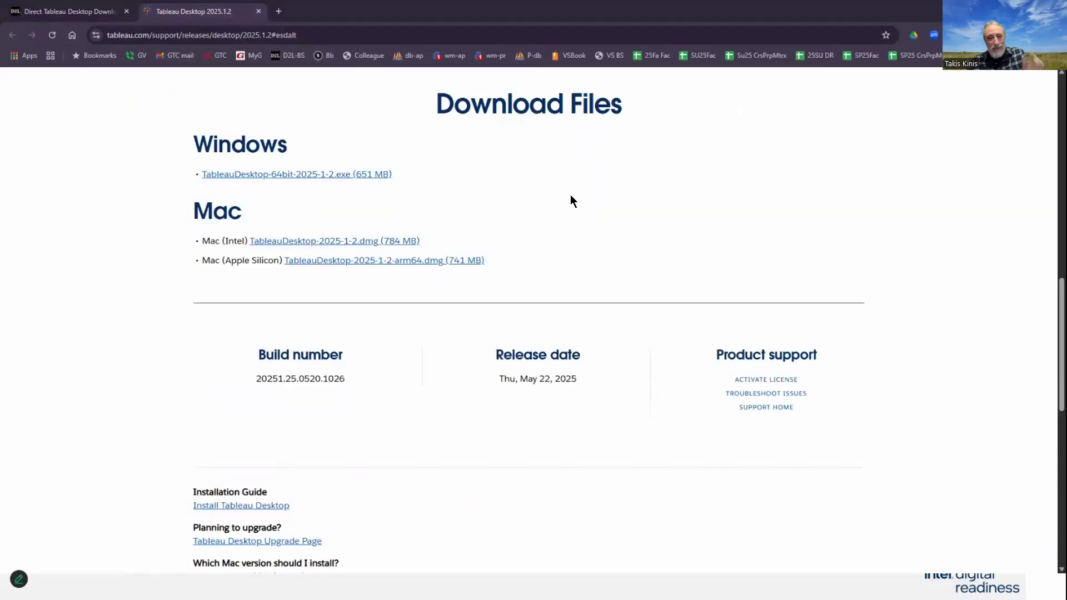
key(alt+Tab)
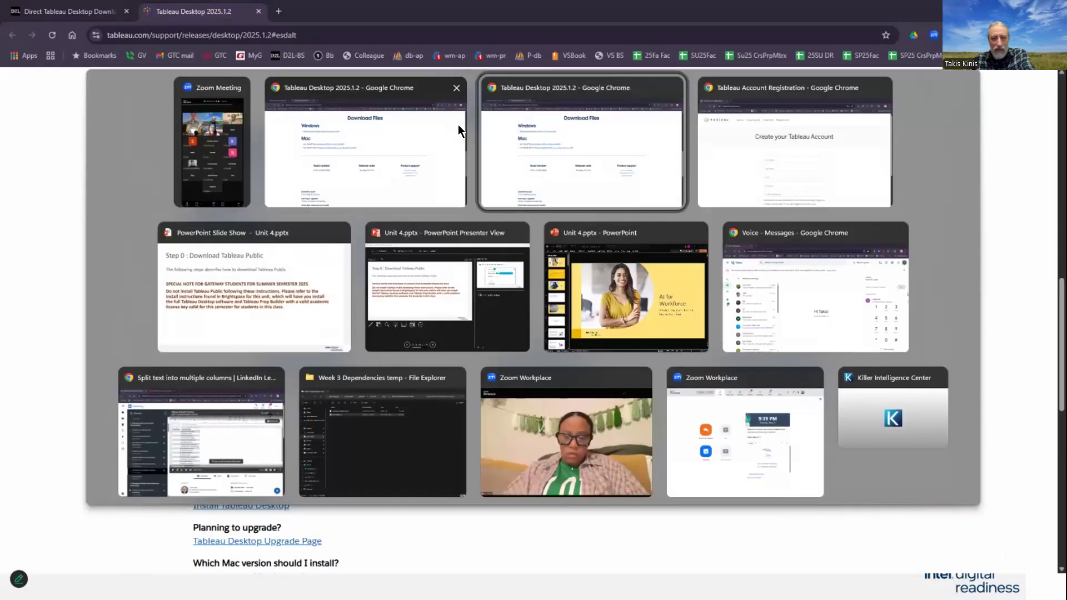
click(459, 131)
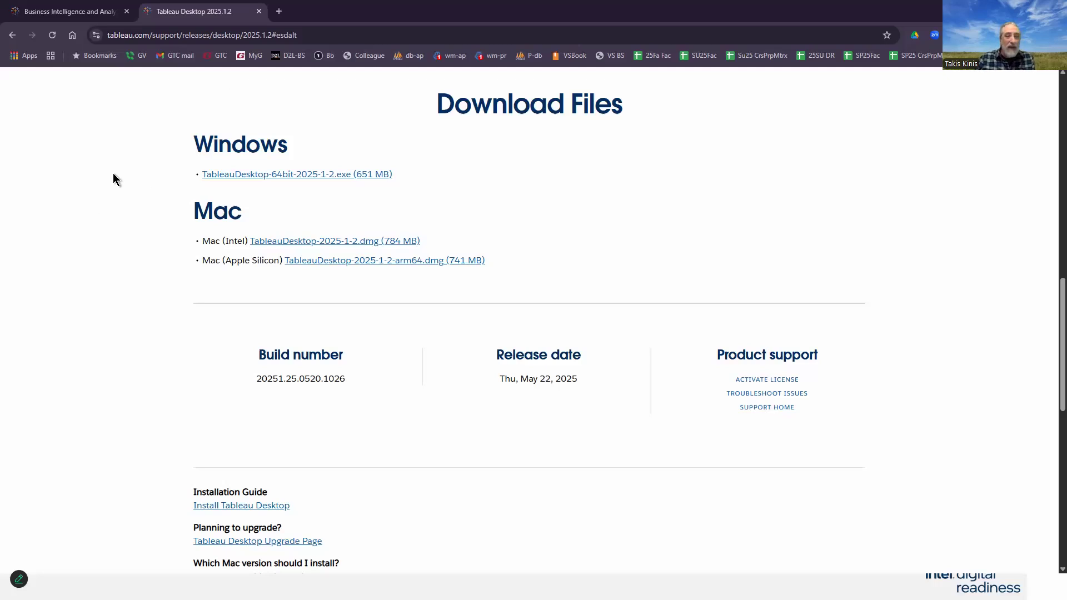
key(alt+Tab)
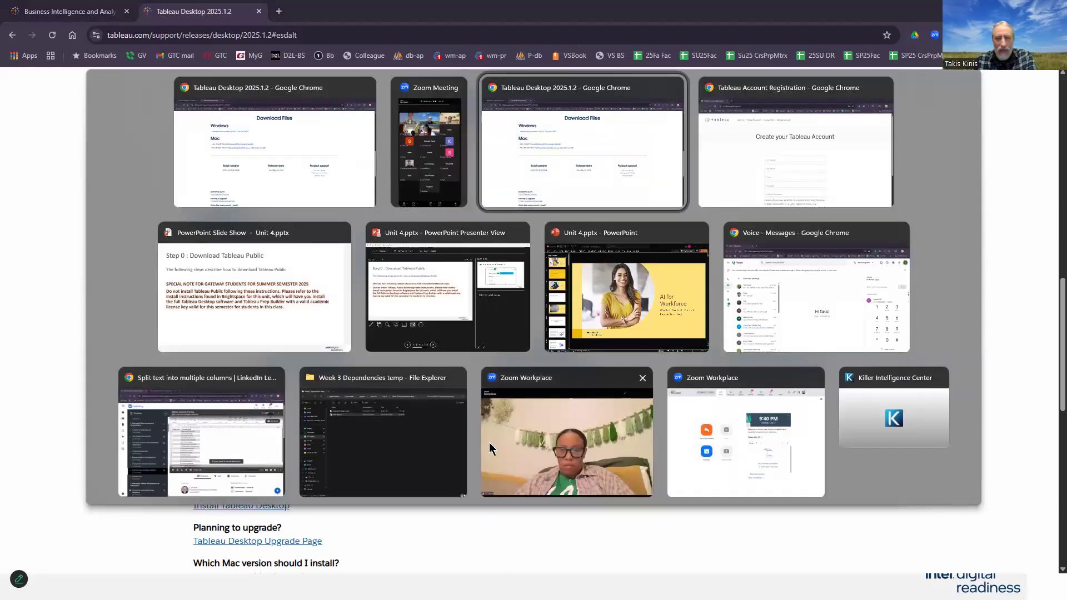
key(alt+Tab)
key(alt+Tab)
key(alt+Tab)
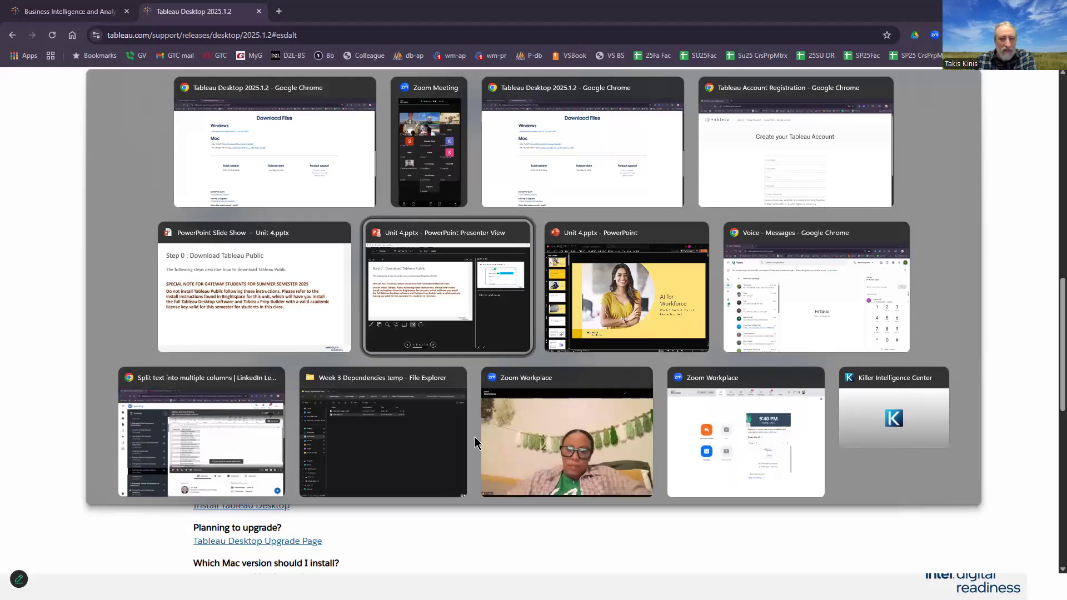
click(267, 313)
Step: Page through the slides on downloading and installing Tableau Public, then exit the slide show
click(882, 475)
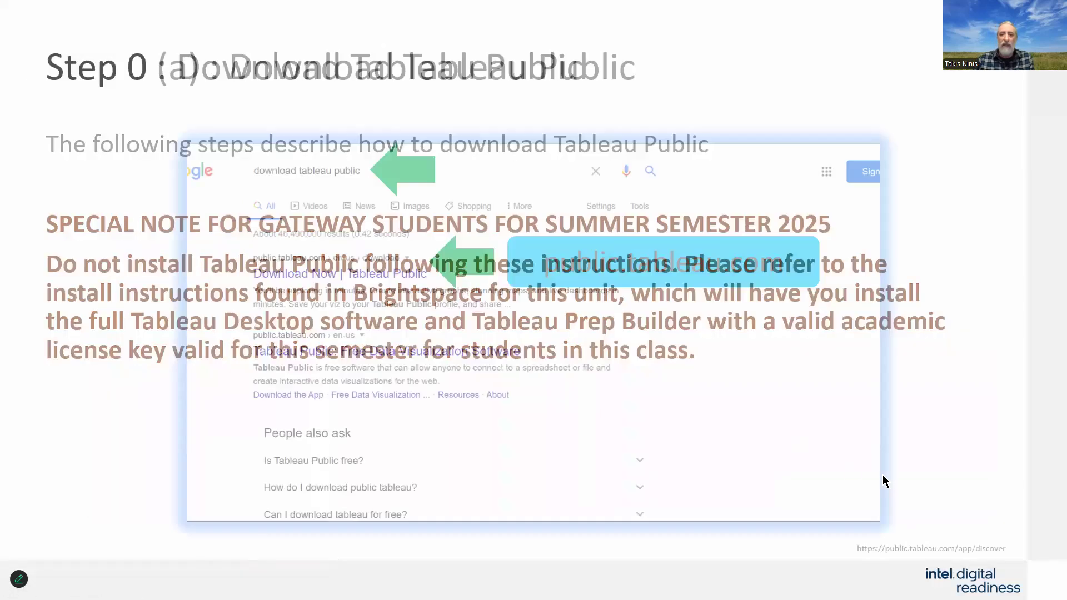
click(874, 448)
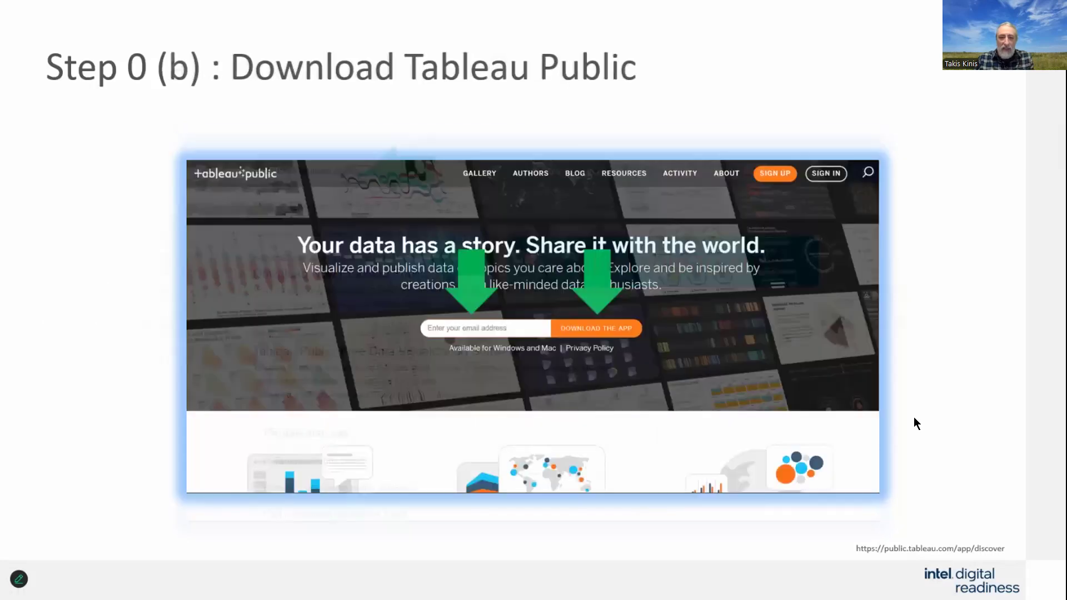
click(939, 409)
click(941, 433)
click(941, 432)
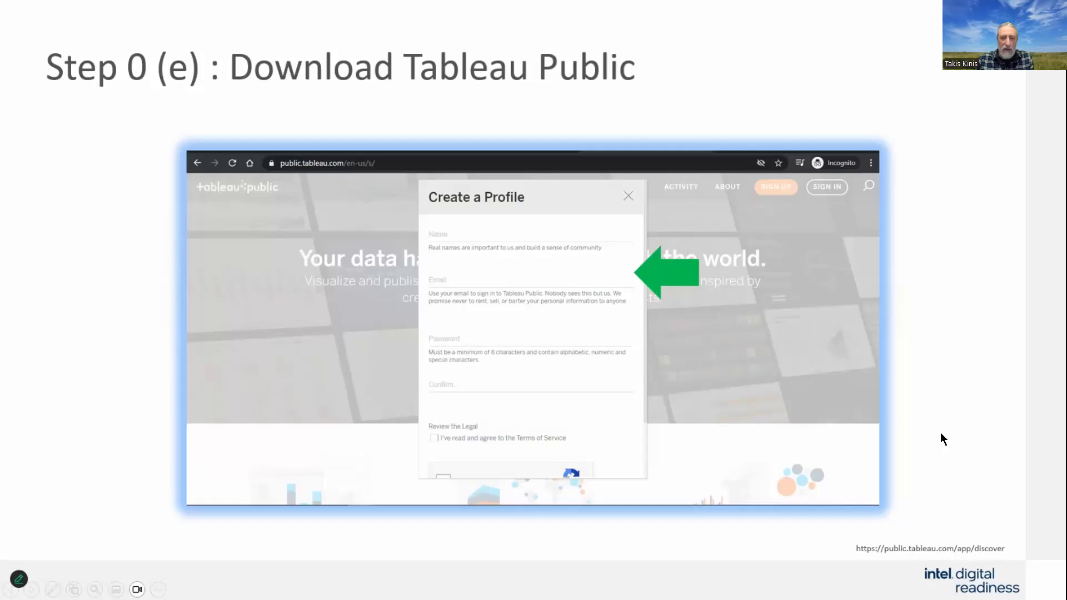
click(941, 432)
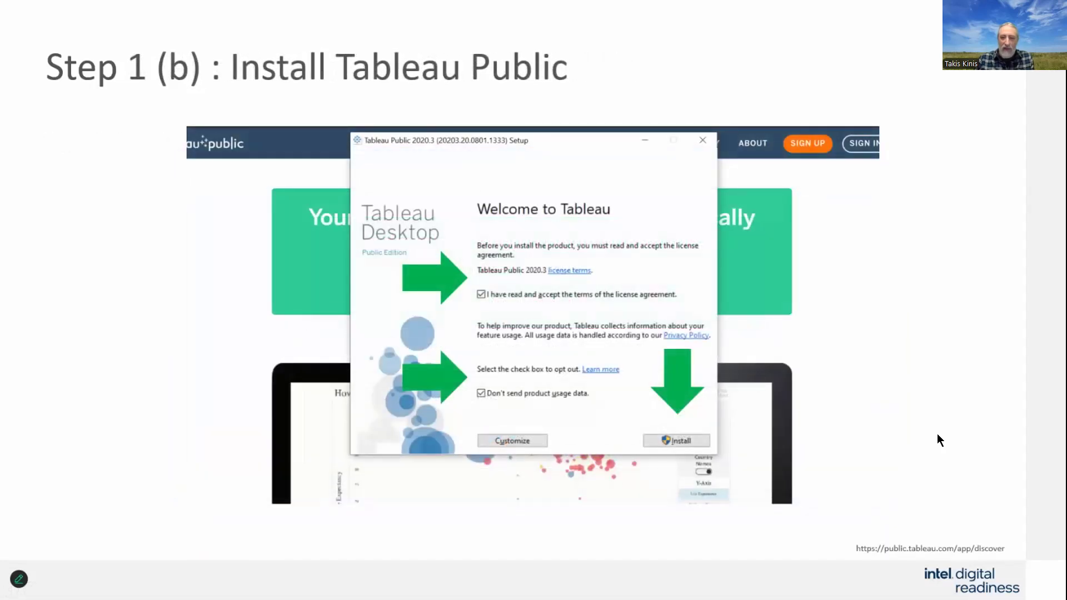
click(938, 435)
click(937, 434)
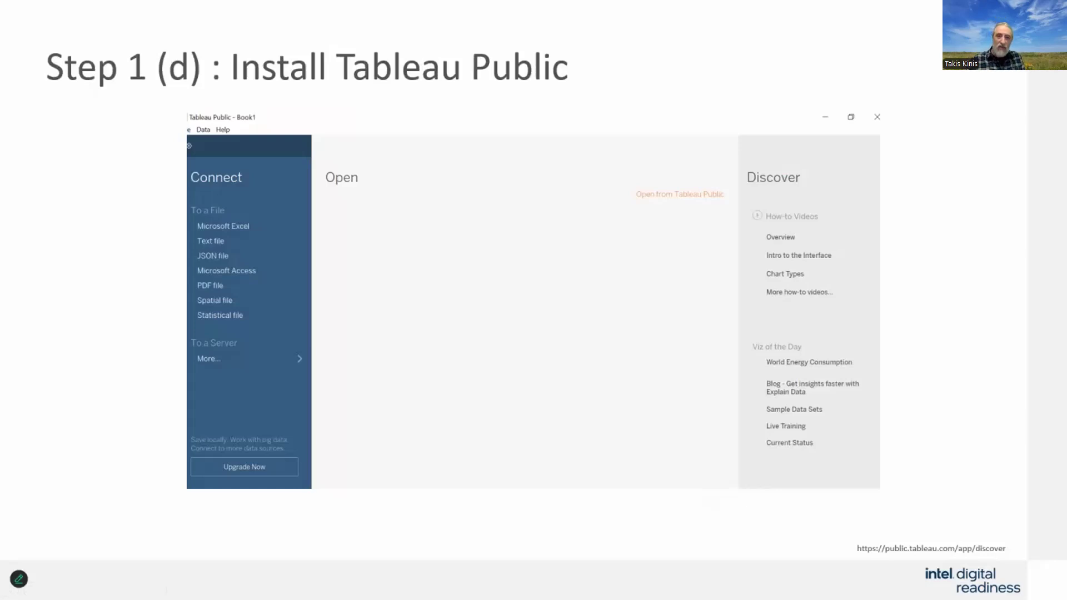
click(954, 332)
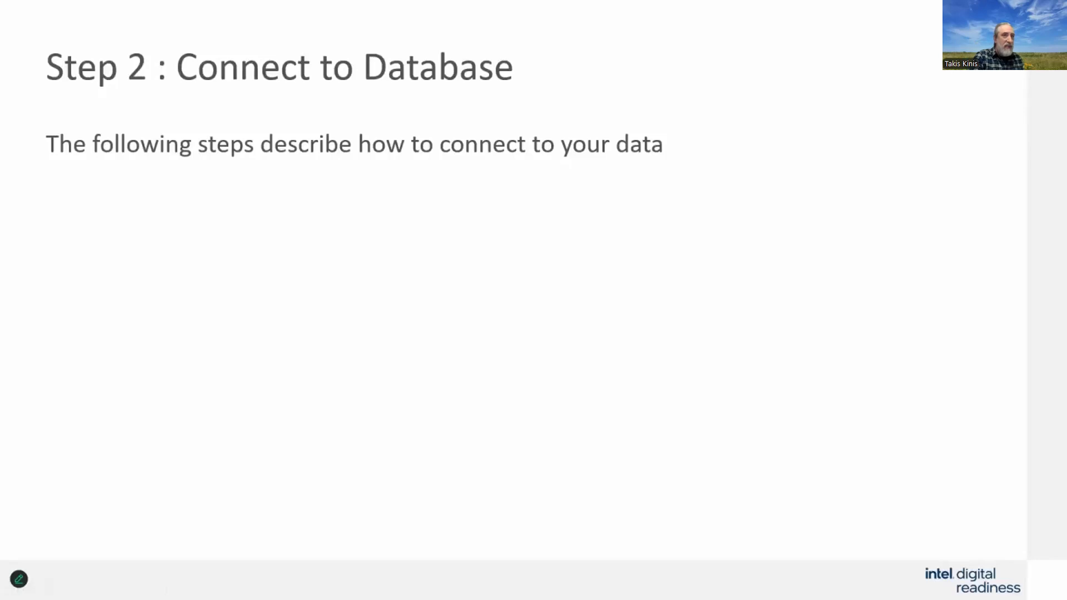
key(Left)
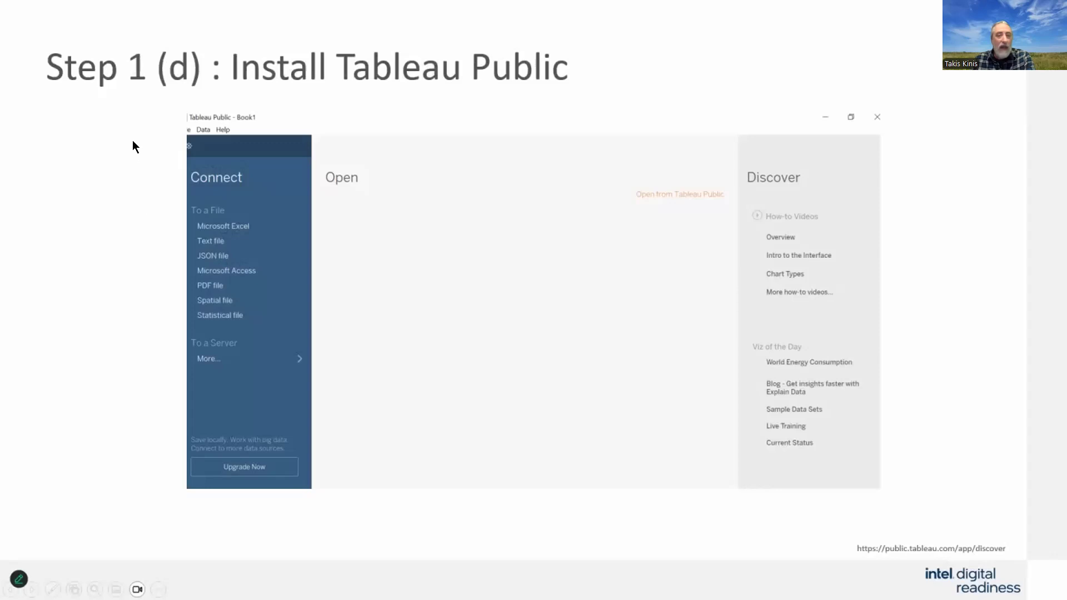
key(Escape)
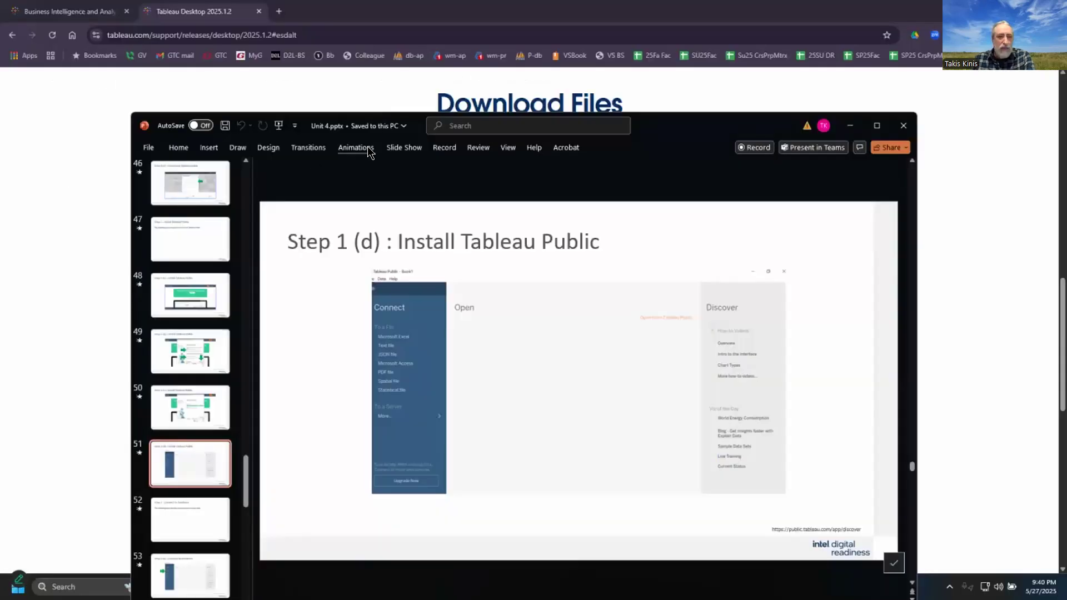
Step: Return to the Unit 4 course page and scroll down through the download links to the Unit 4 Assignment tasks
drag(693, 123, 534, 599)
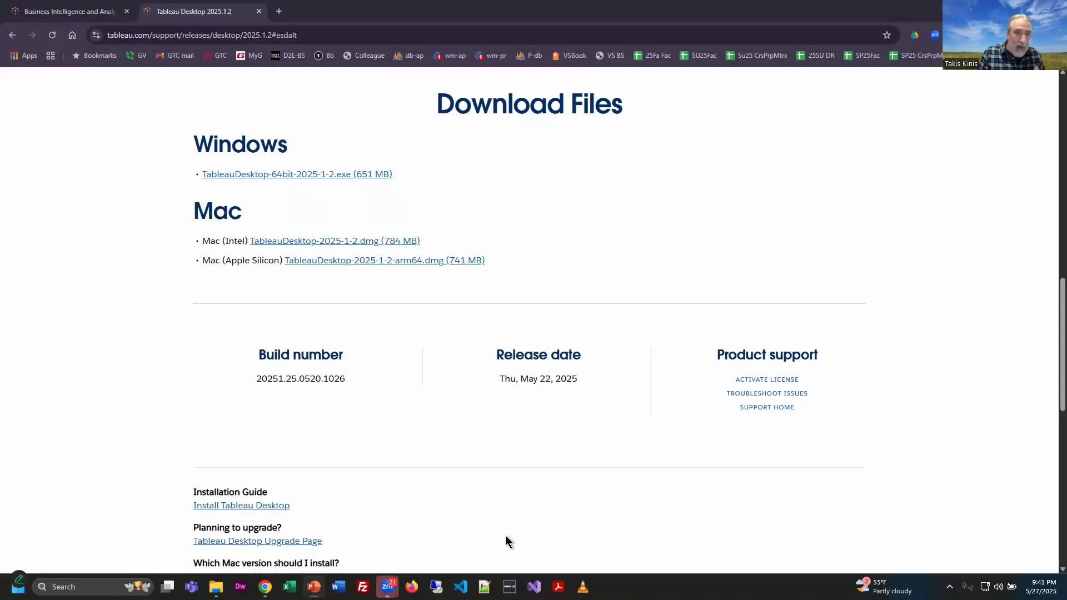
double_click(364, 9)
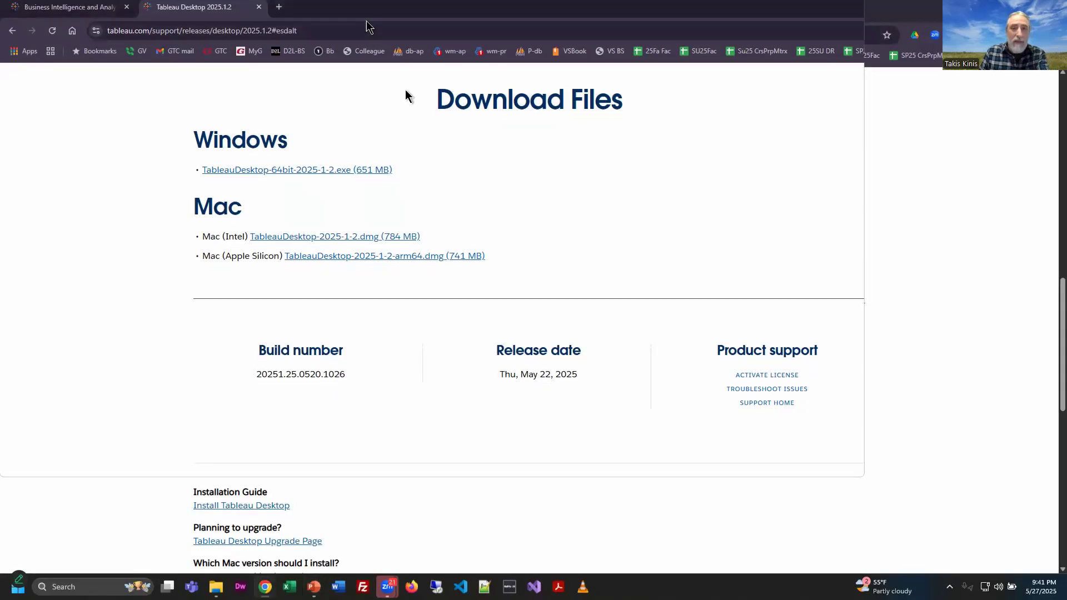
click(58, 8)
click(269, 193)
scroll(857, 367, down, 20)
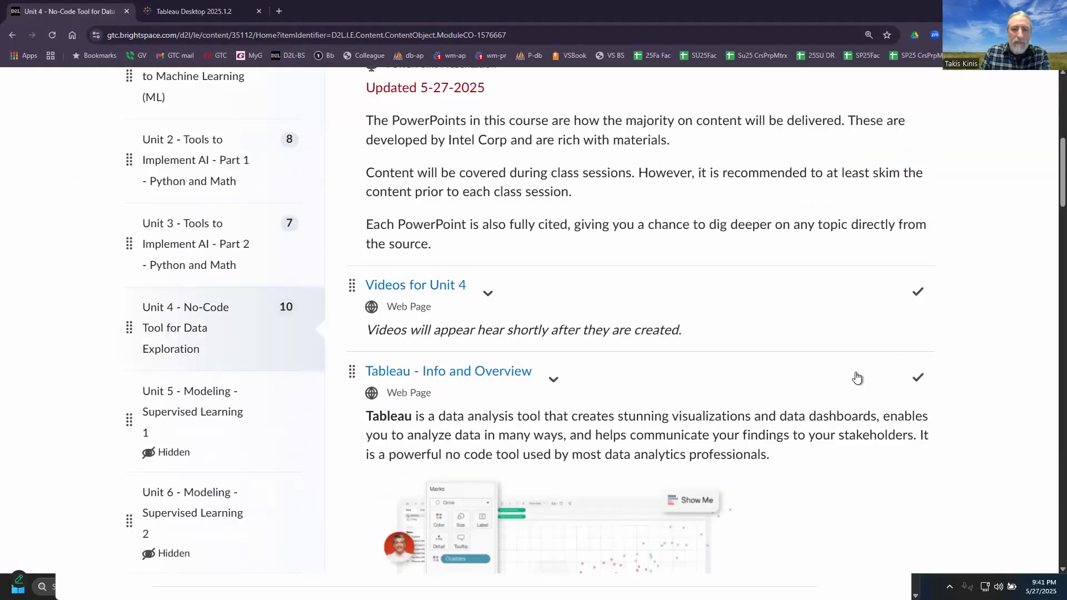
scroll(770, 403, down, 3)
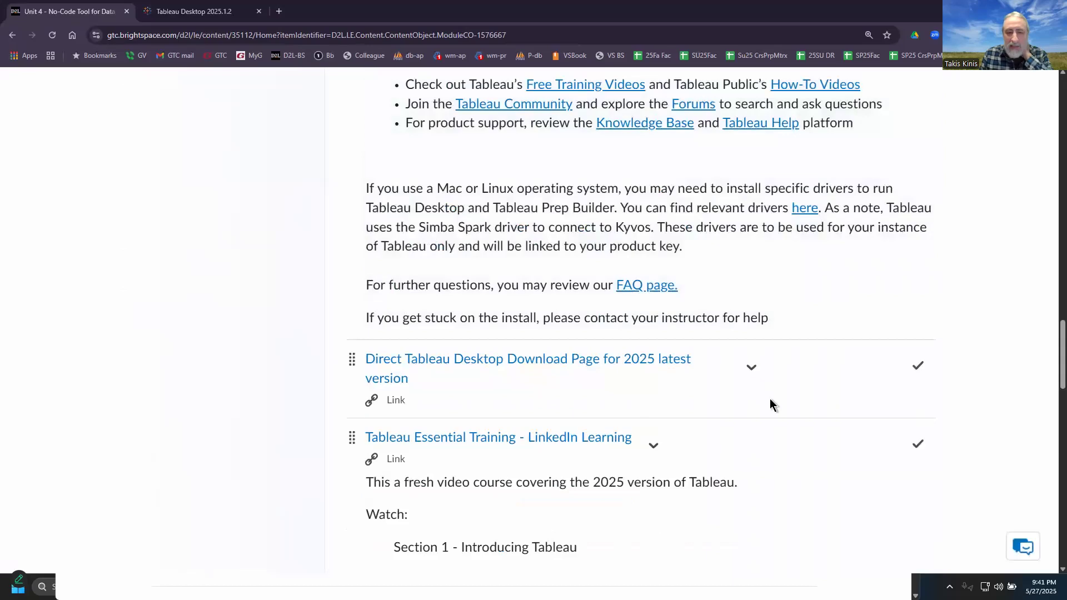
scroll(770, 403, down, 2)
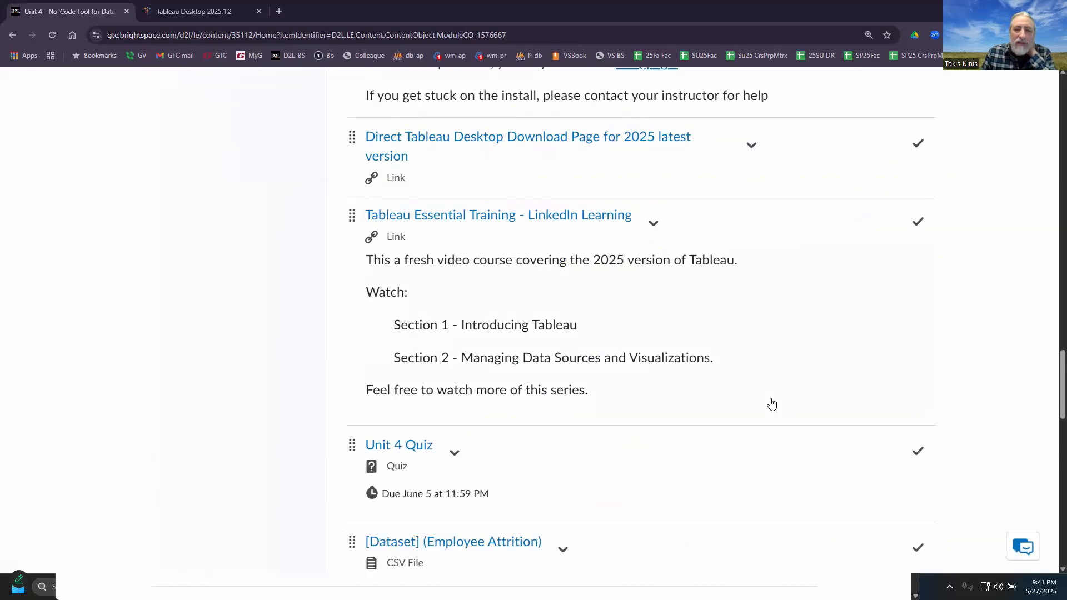
scroll(770, 403, down, 3)
scroll(772, 404, down, 6)
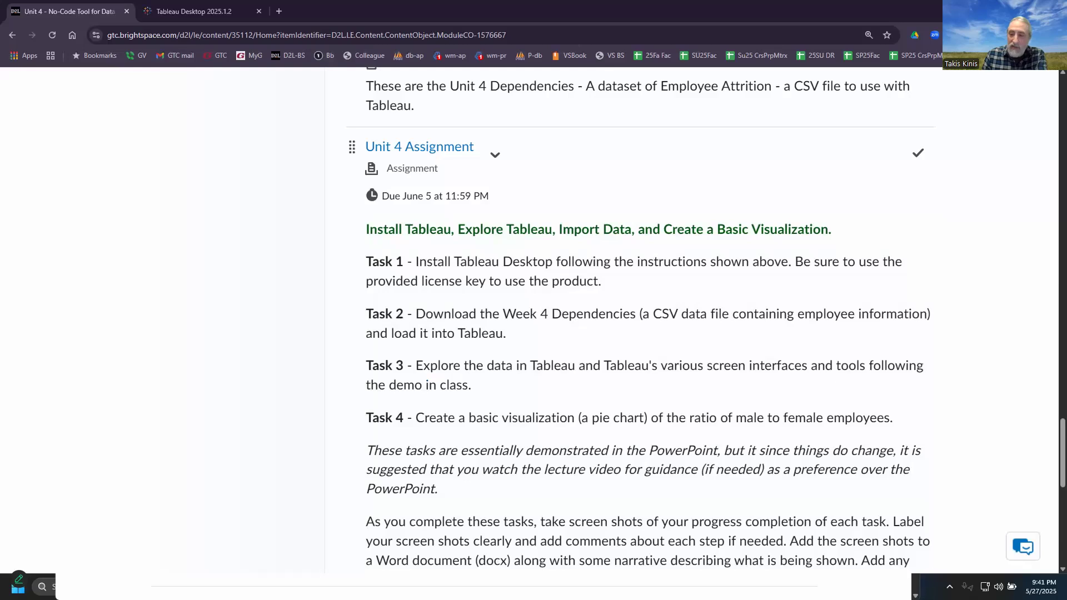
Step: Search the Start menu for tab and launch Tableau 2025.1
key(alt+Tab)
drag(626, 136, 645, 30)
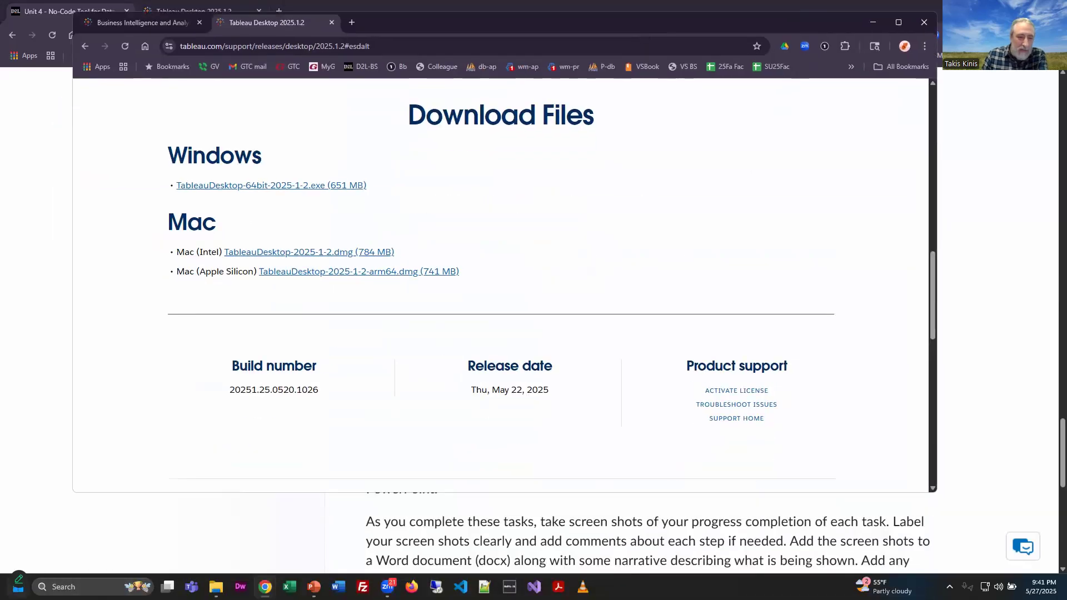
click(18, 587)
text(tableau 2022.2)
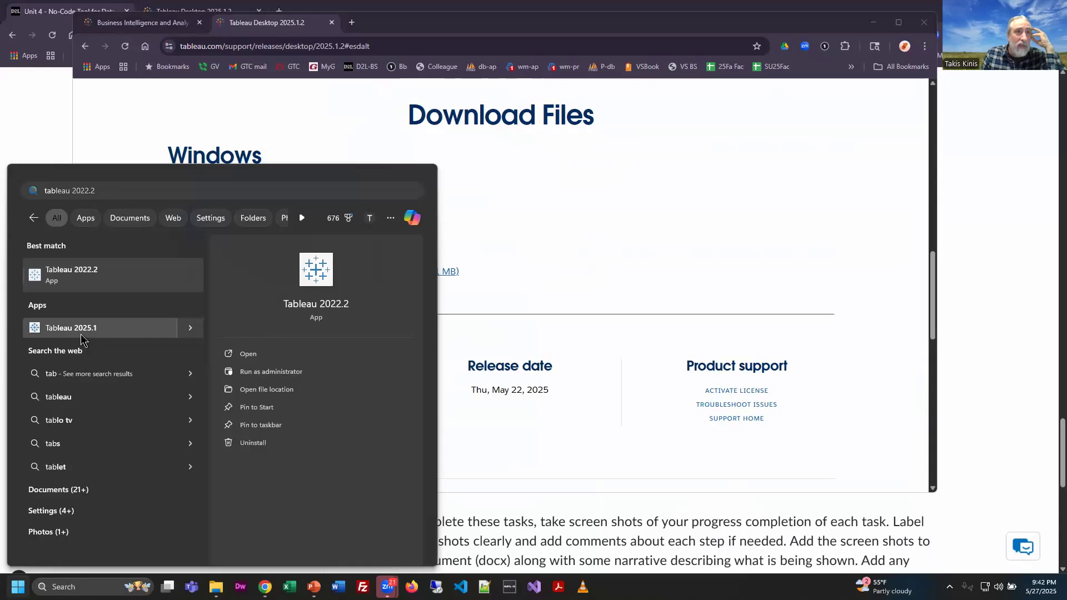
click(82, 333)
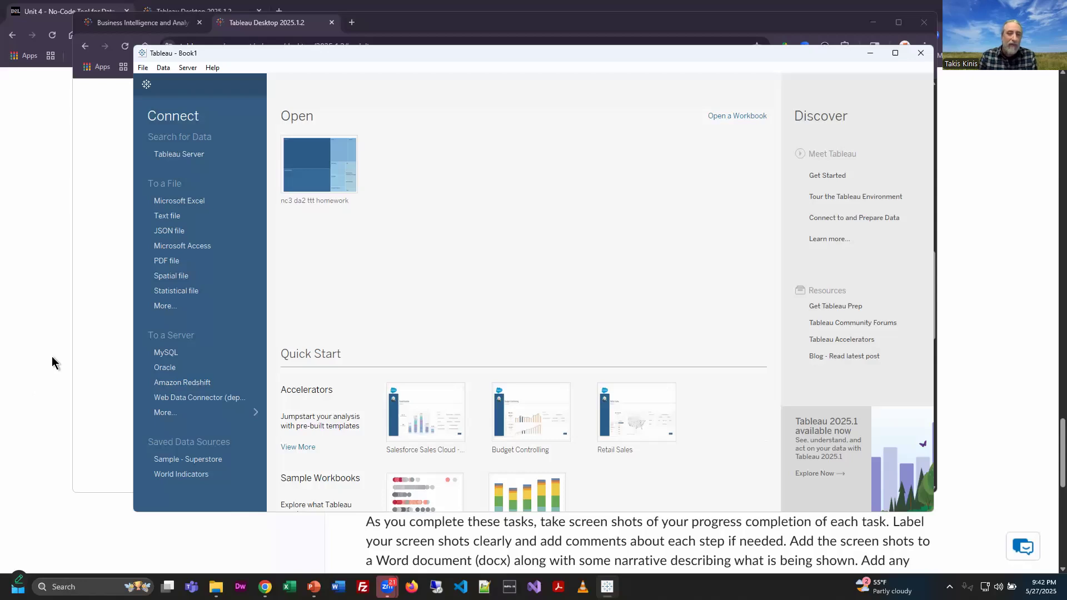
Step: Maximize the Tableau start window and try connecting to a text file, cancelling the file dialog
click(895, 53)
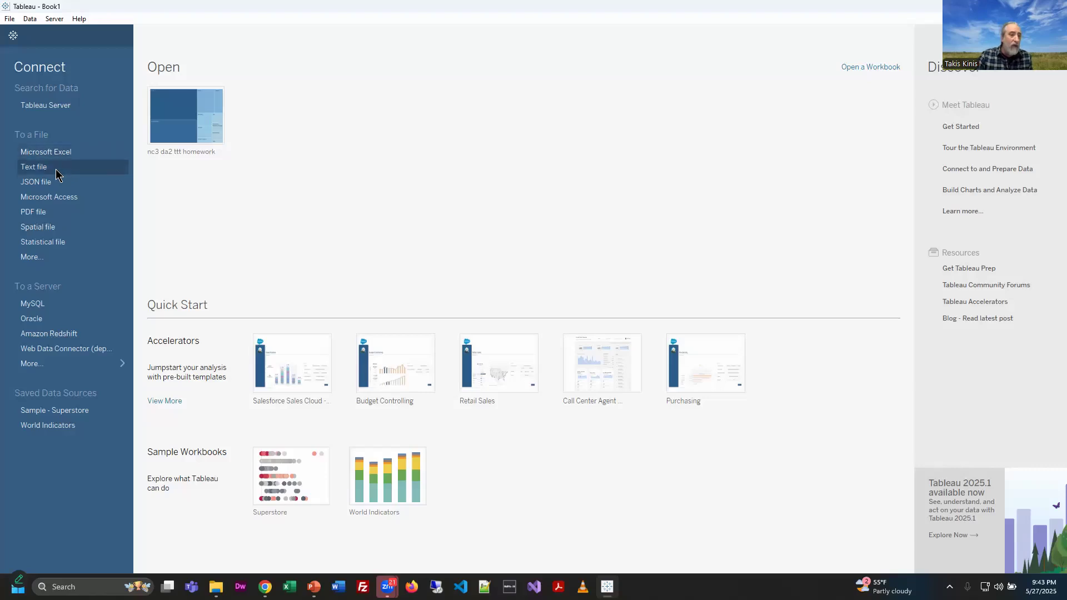
click(57, 168)
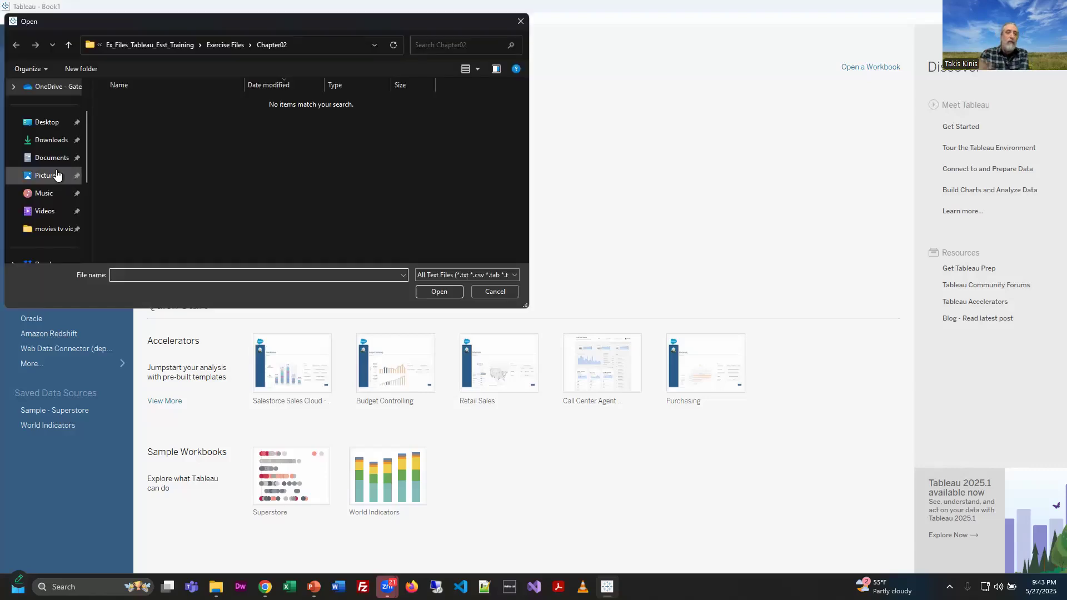
click(486, 296)
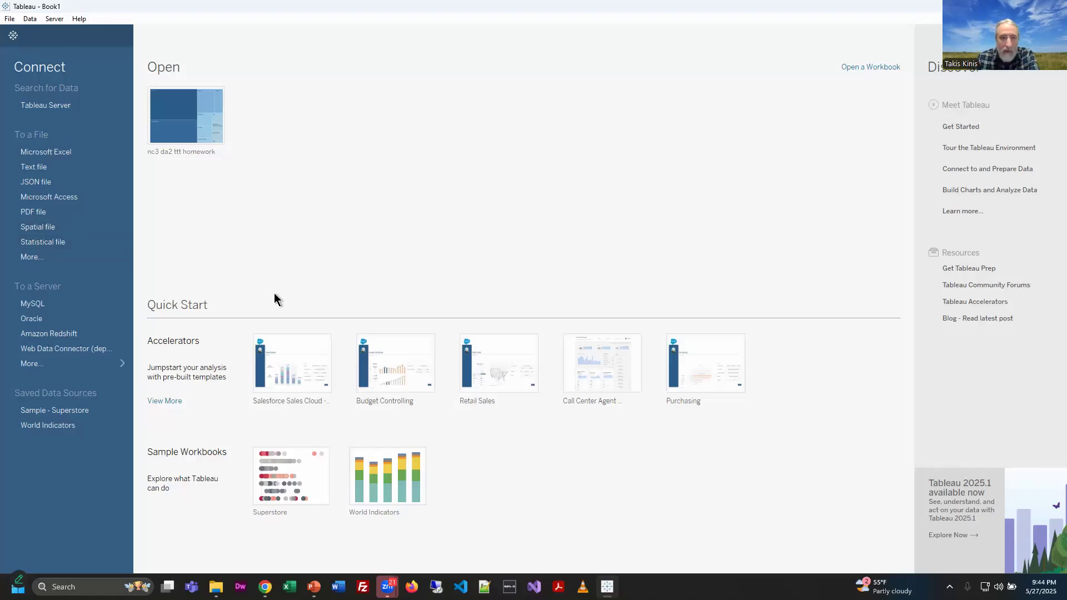
Step: Switch to the browser, maximize it and open the download history
key(alt+Tab)
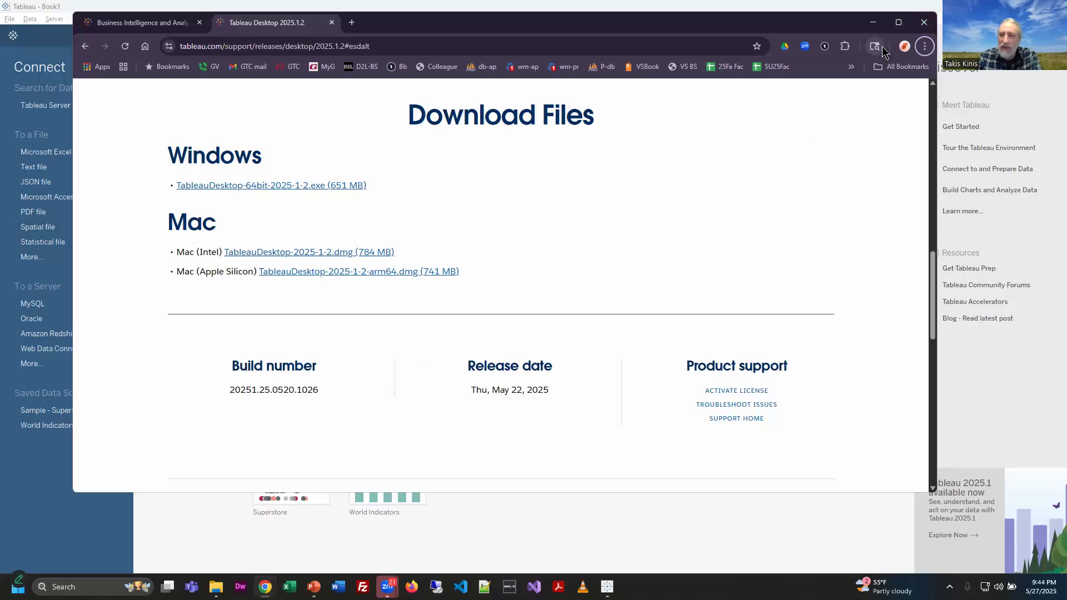
click(899, 22)
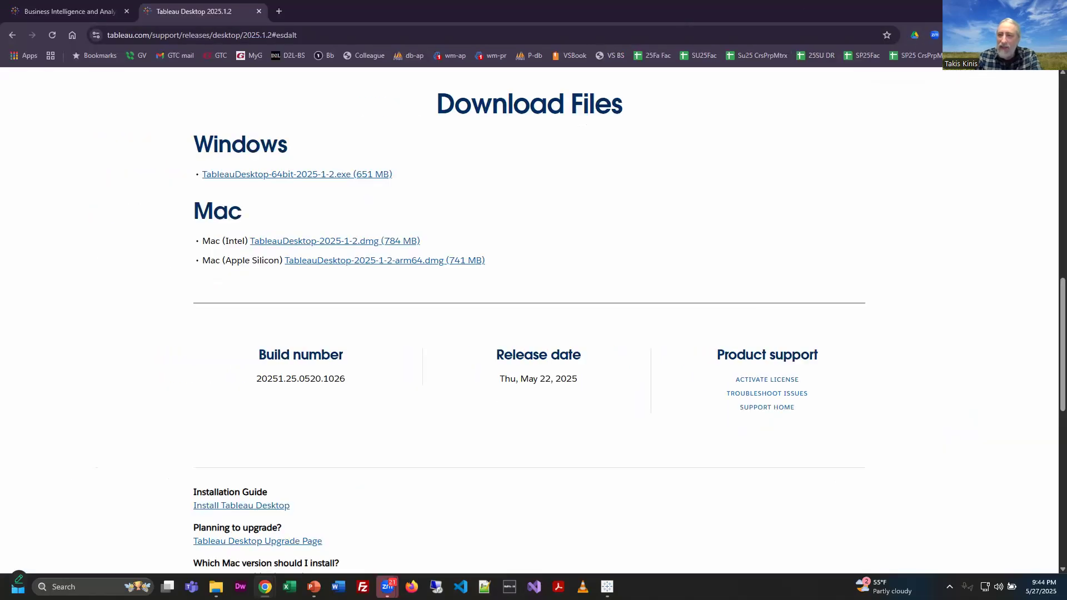
click(1055, 35)
click(977, 176)
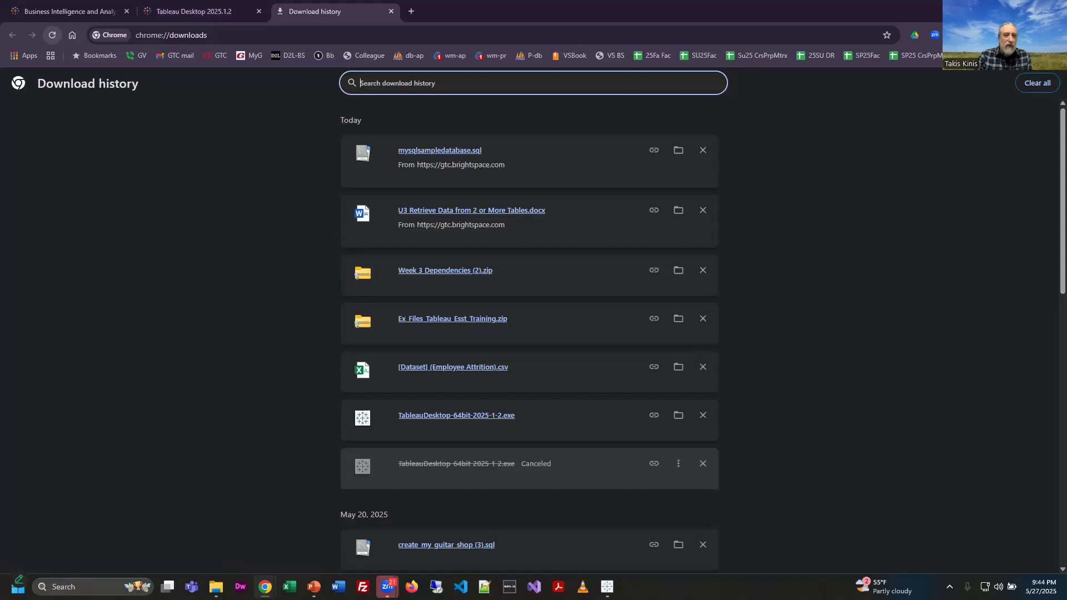
Step: Connect Tableau to [Dataset] (Employee Attrition).csv in Downloads using the Character Delimited Files (*.csv) file type
key(alt+Tab)
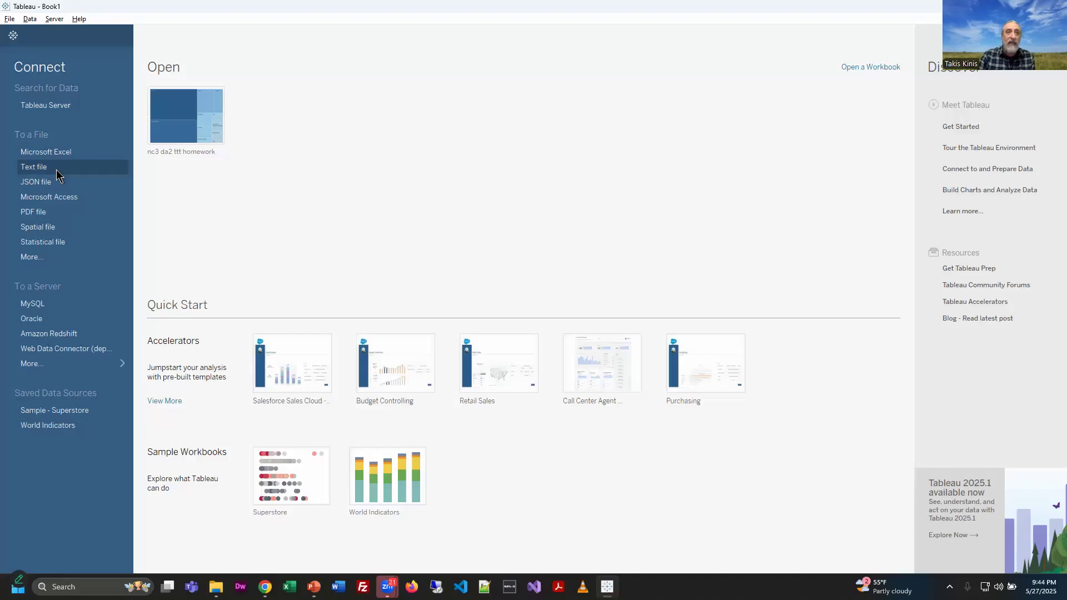
click(39, 259)
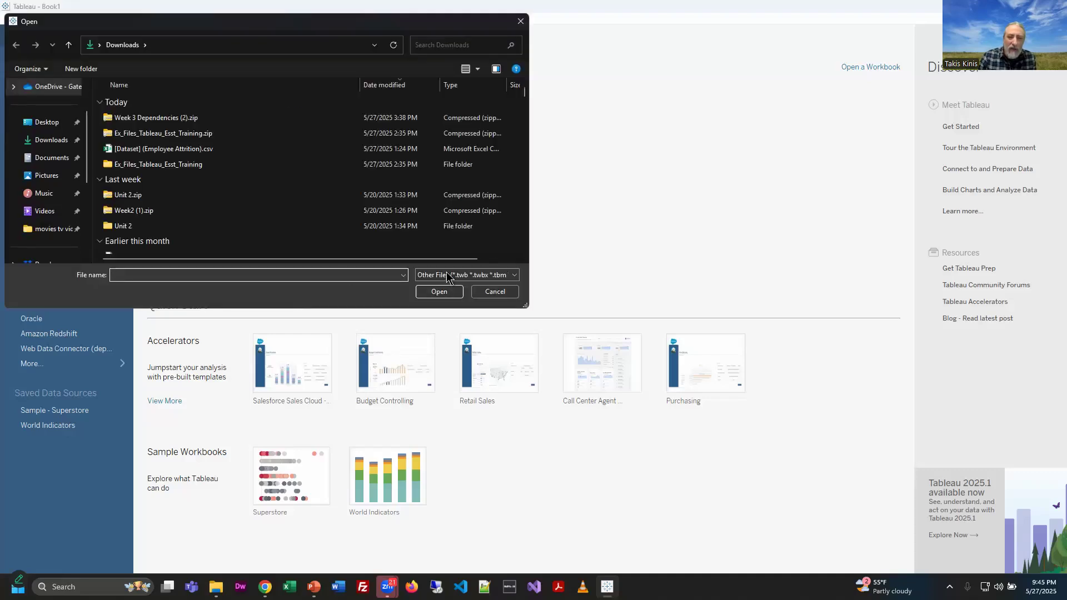
click(452, 276)
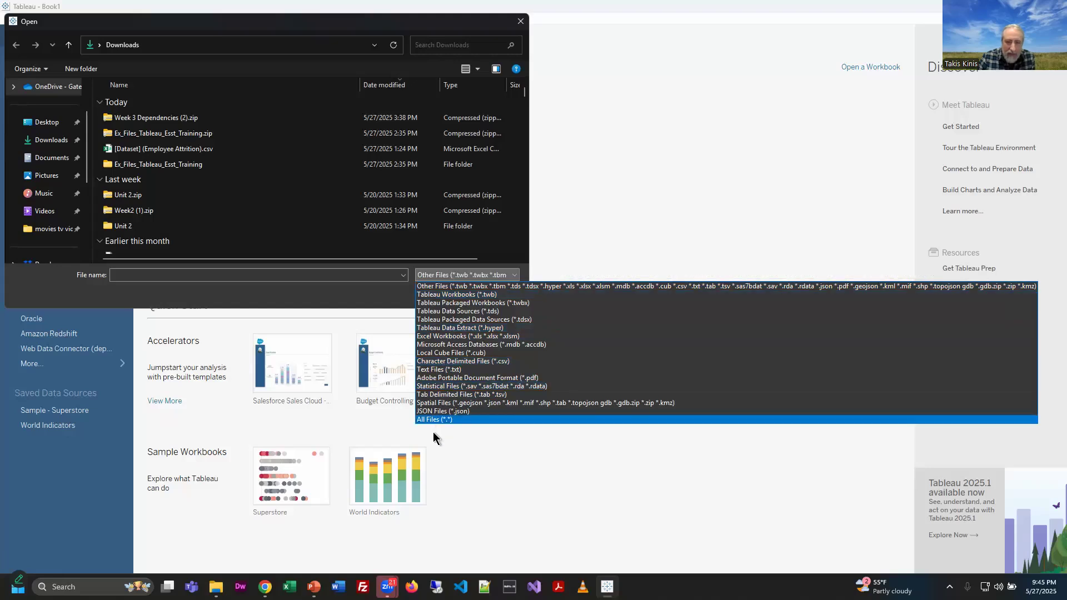
click(473, 362)
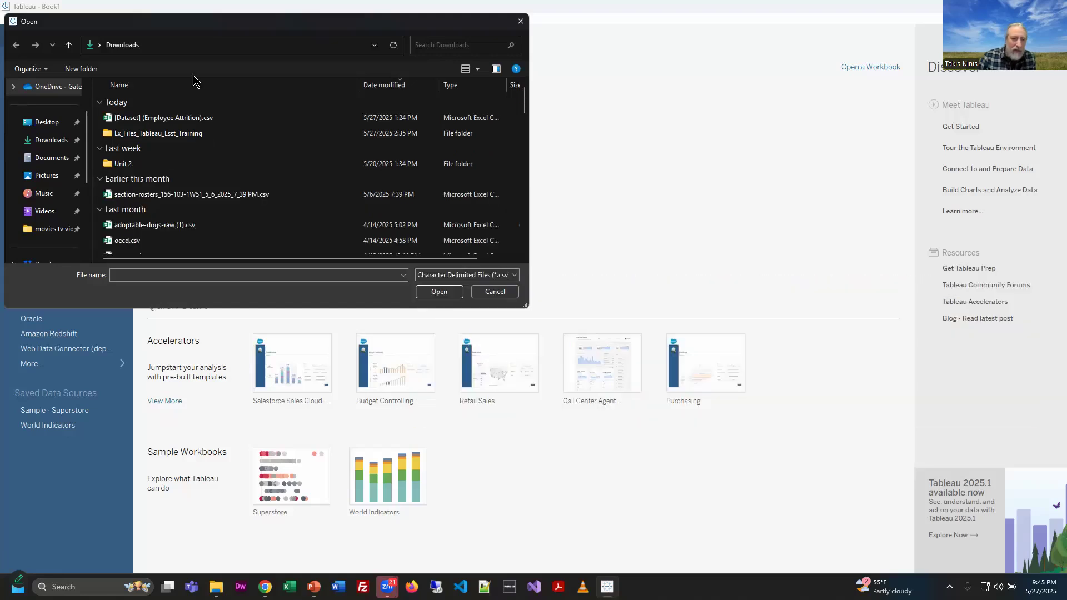
click(200, 117)
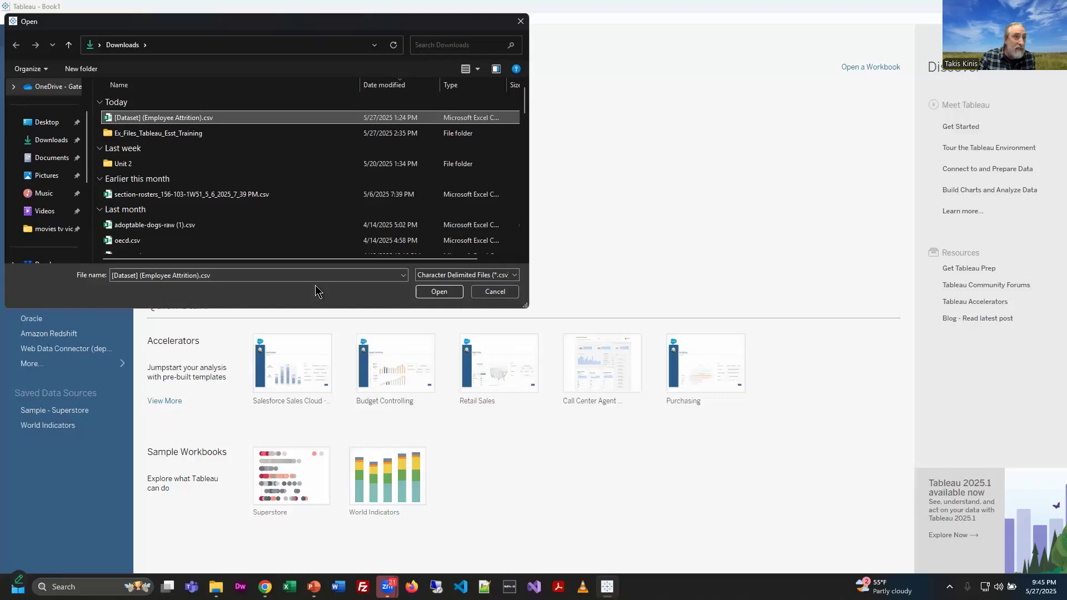
click(439, 292)
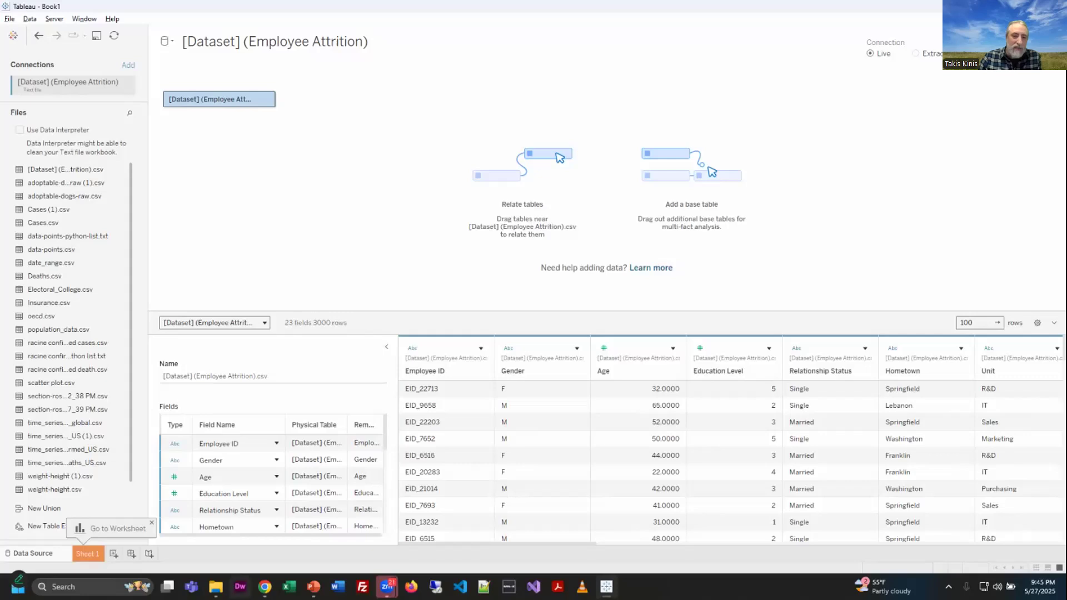
Step: Locate [Dataset] (Employee Attrition).csv in the Downloads folder and open it in Excel
click(216, 587)
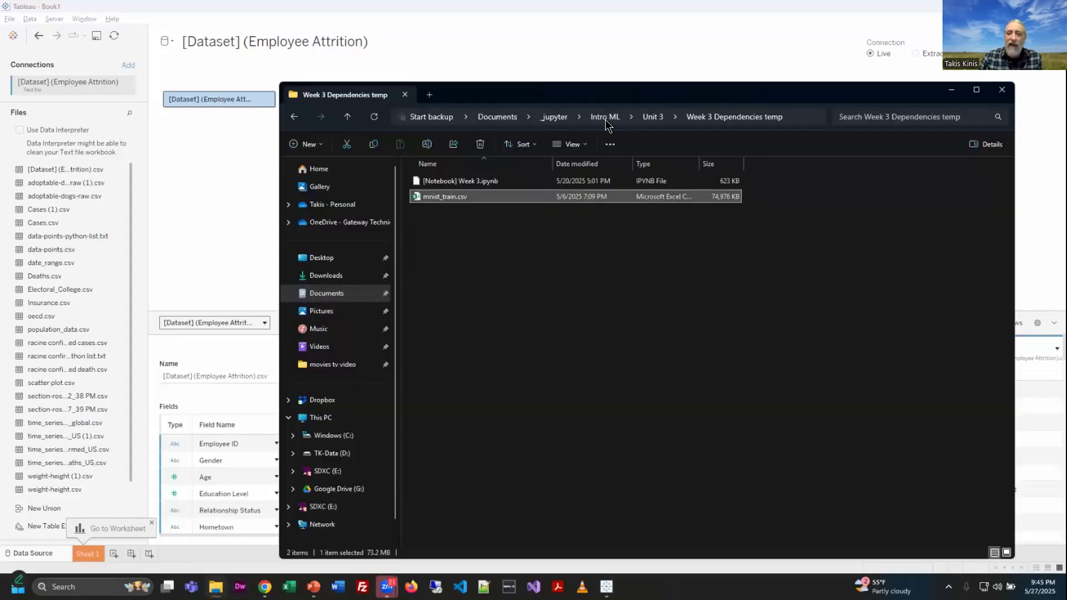
click(338, 275)
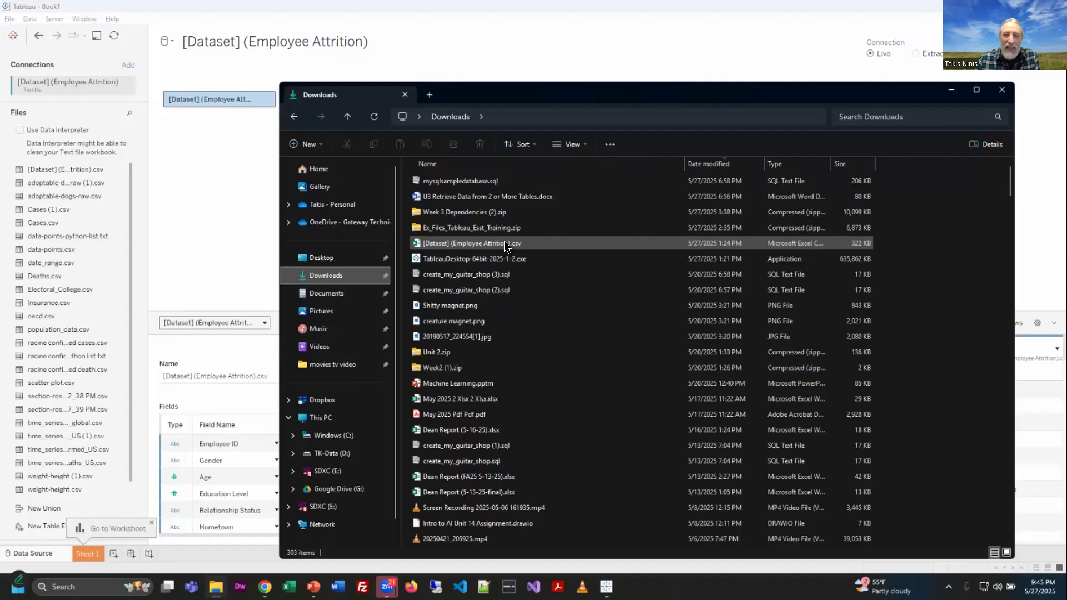
click(505, 245)
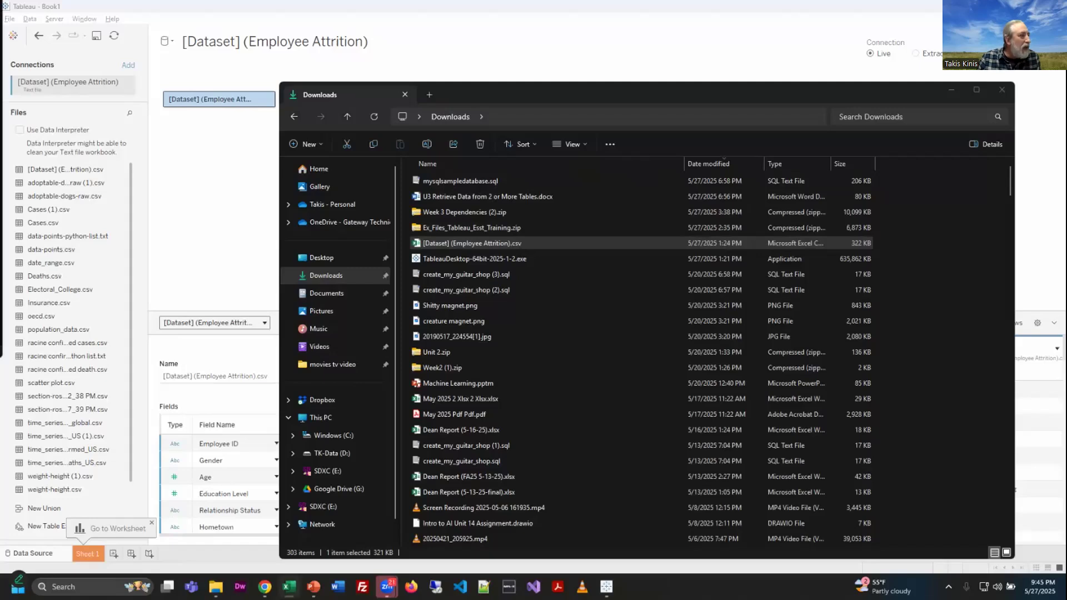
click(289, 586)
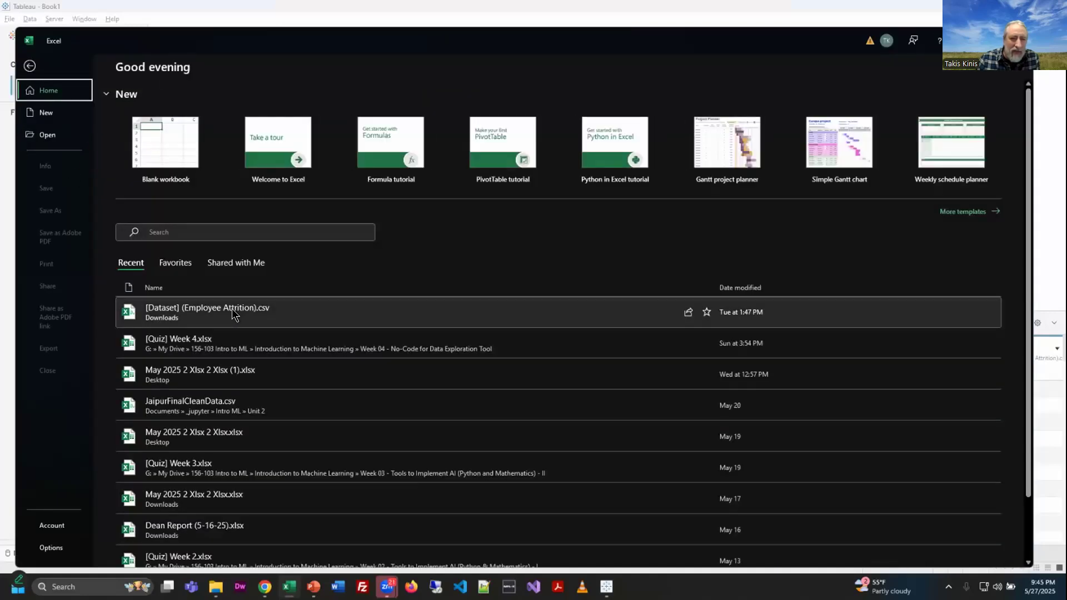
click(233, 308)
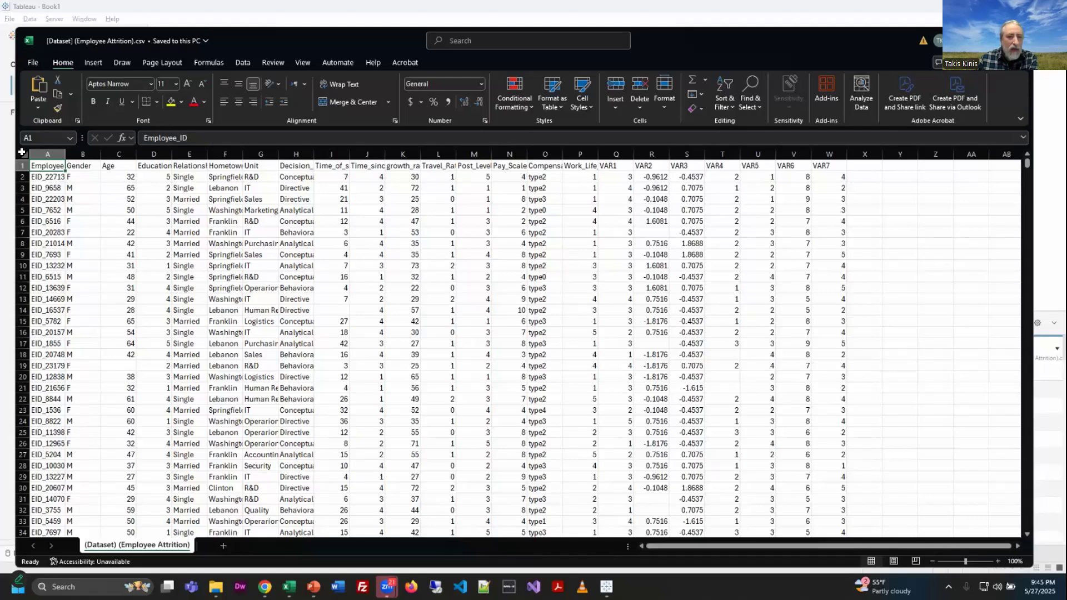
Step: Select the whole sheet and autofit all column widths
click(23, 154)
double_click(66, 154)
click(288, 264)
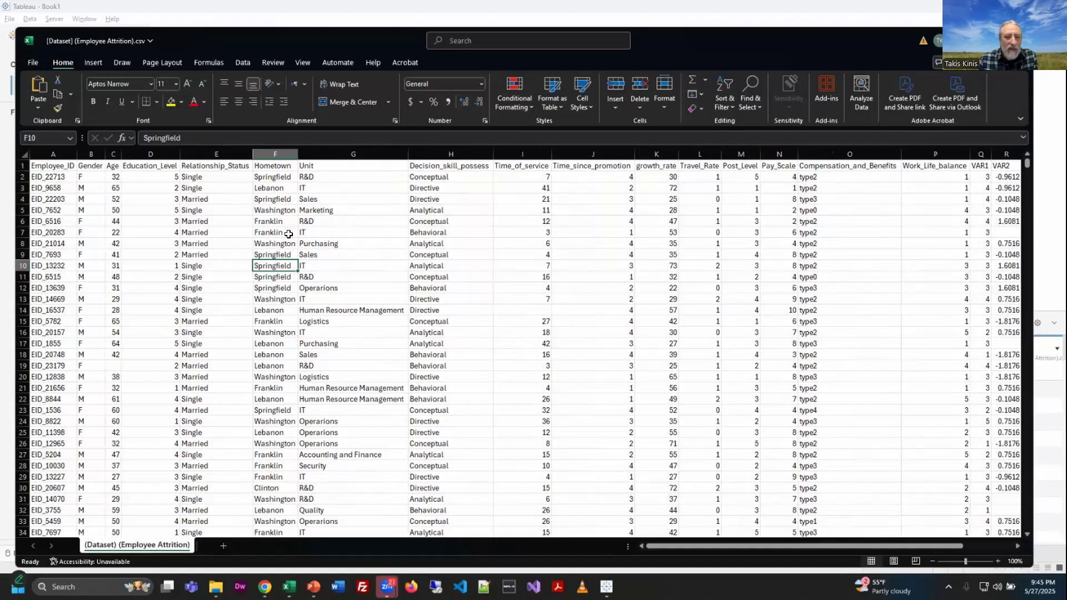
Step: Examine the column headers and data values across the spreadsheet
drag(51, 165, 970, 167)
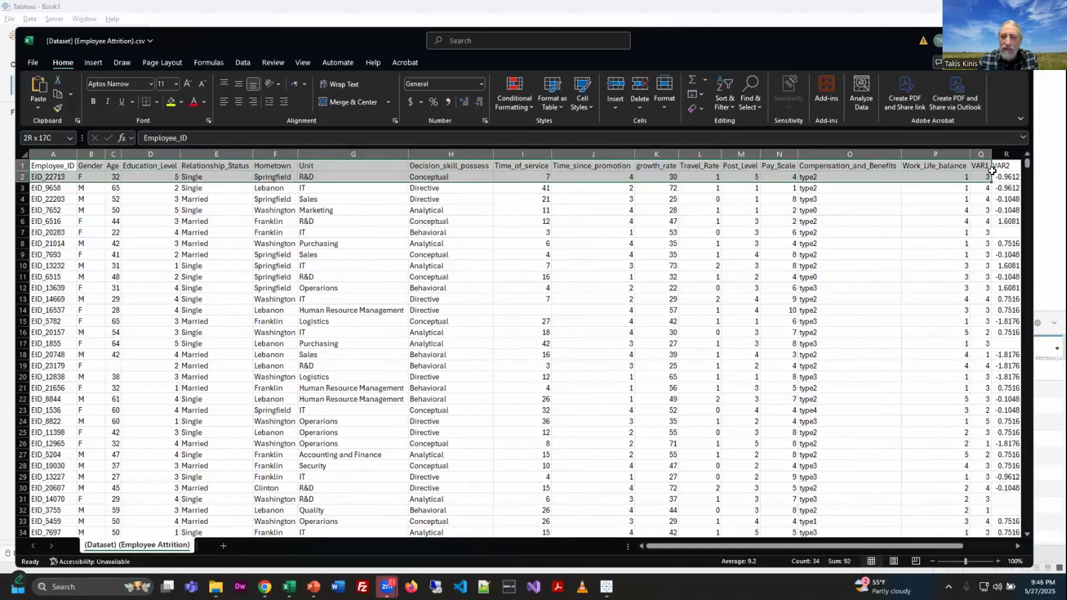
drag(834, 171, 948, 165)
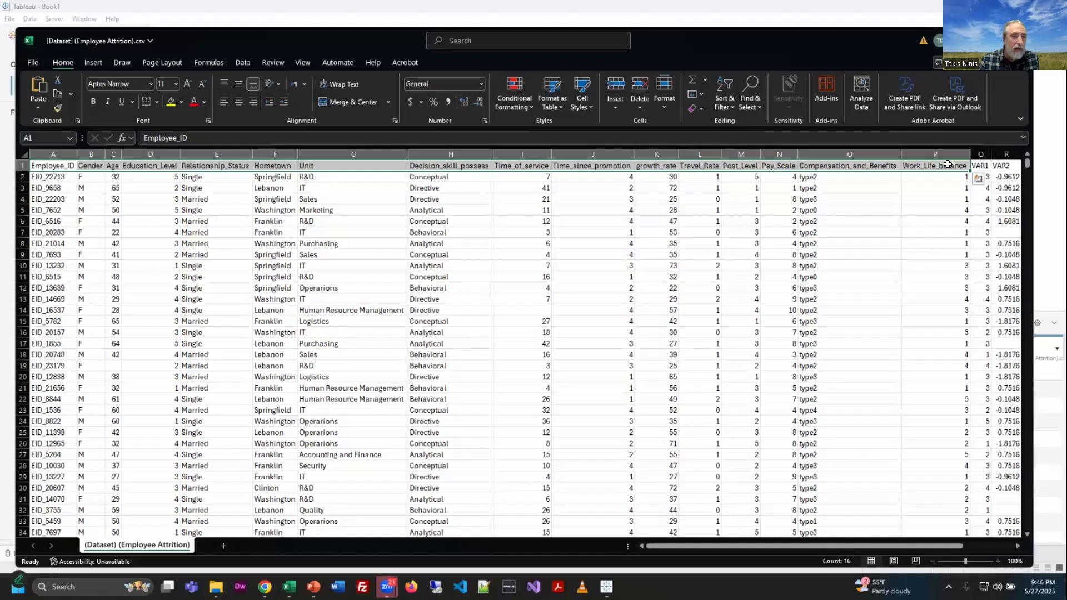
click(90, 177)
click(171, 177)
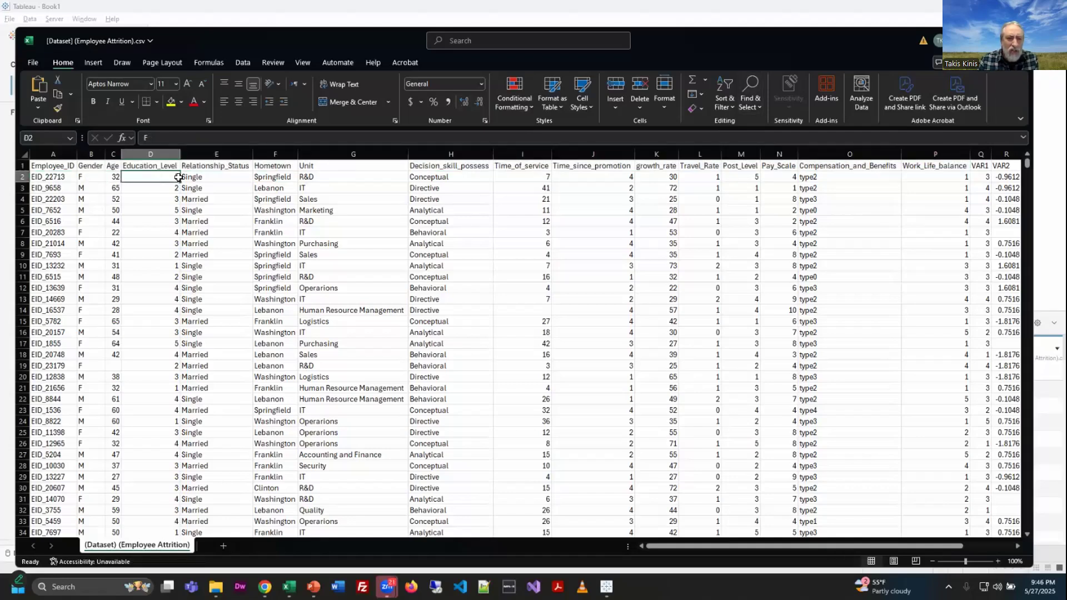
click(218, 178)
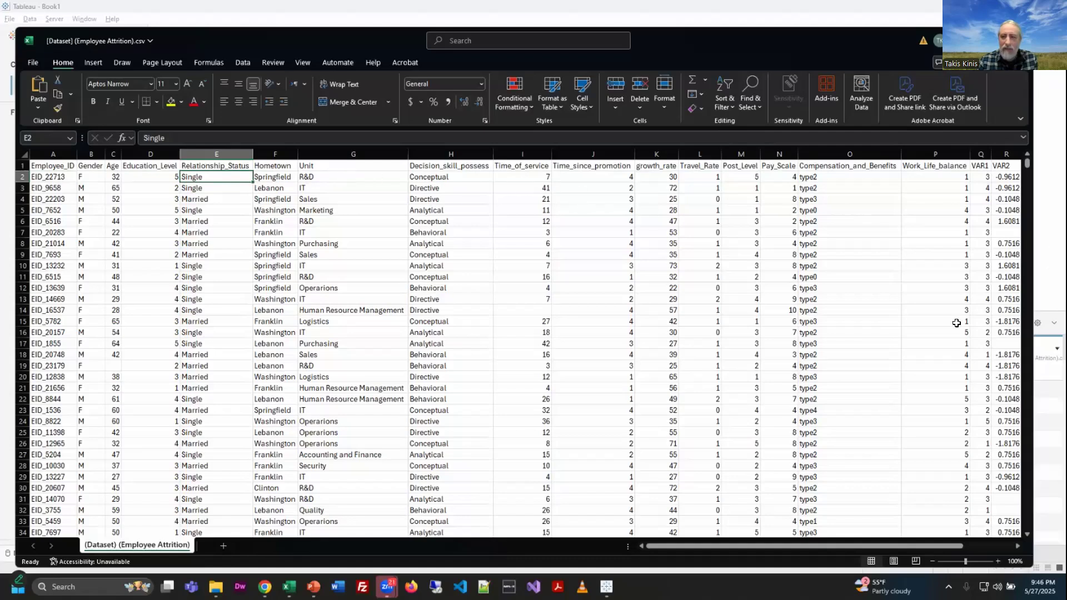
drag(778, 546, 829, 530)
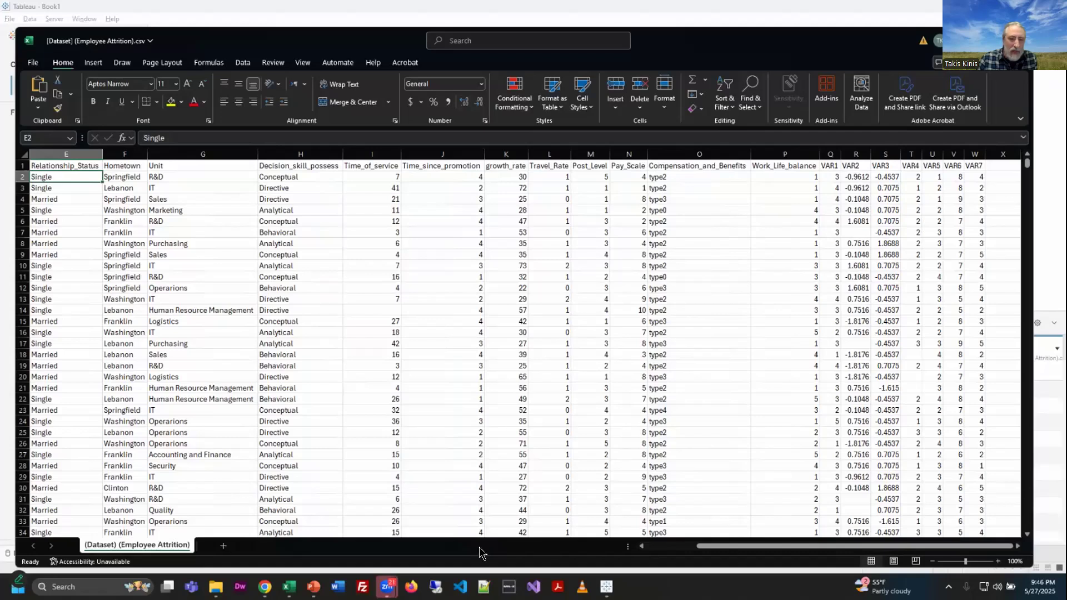
drag(776, 548, 709, 547)
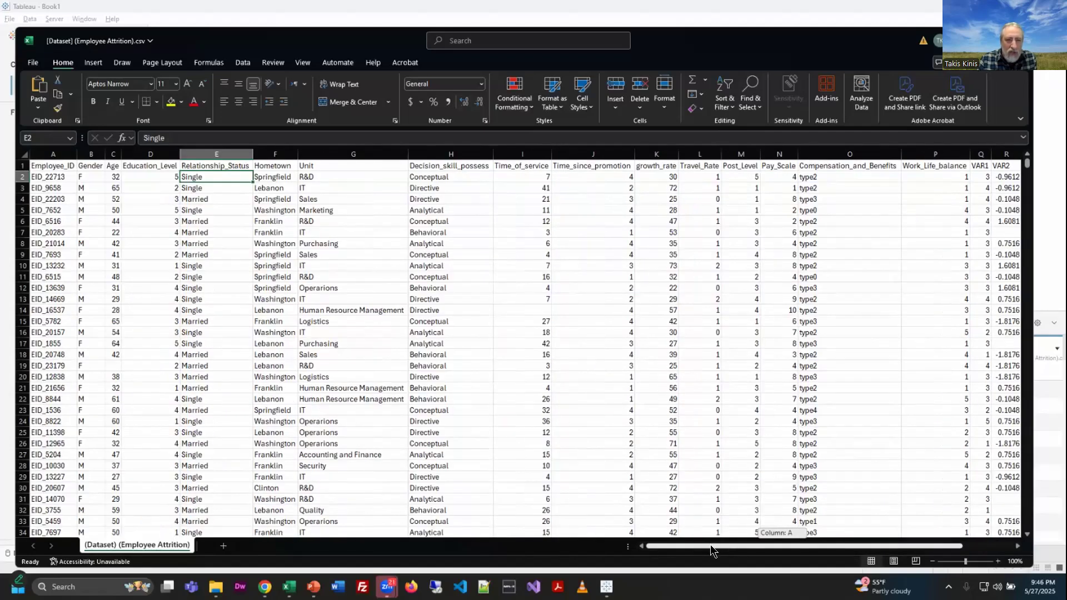
drag(710, 544, 448, 172)
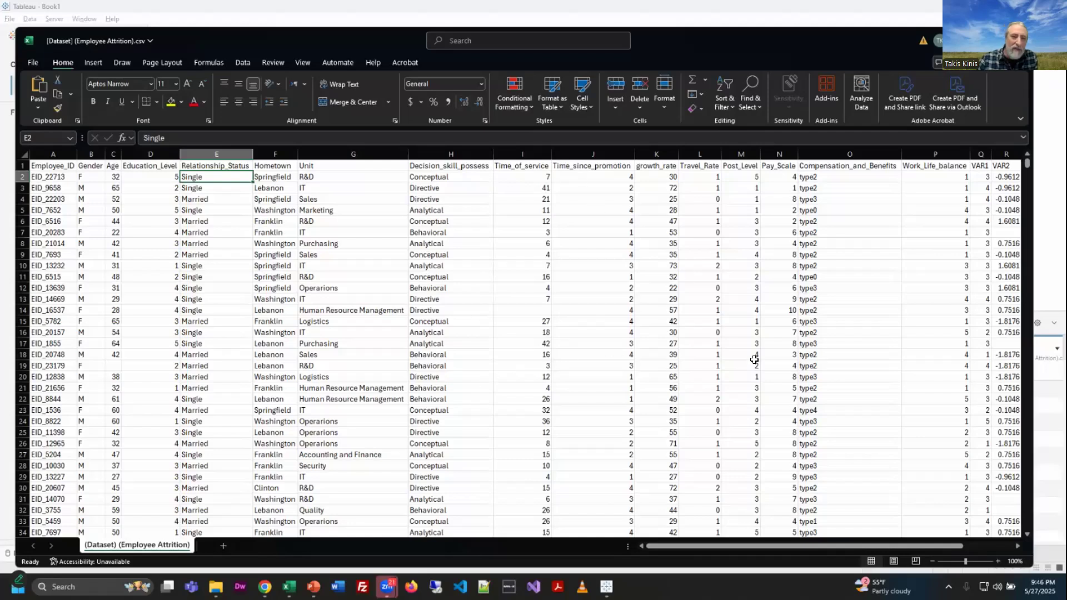
Step: Cancel closing the workbook and inspect row 19 with its empty Age cell
key(alt+F4)
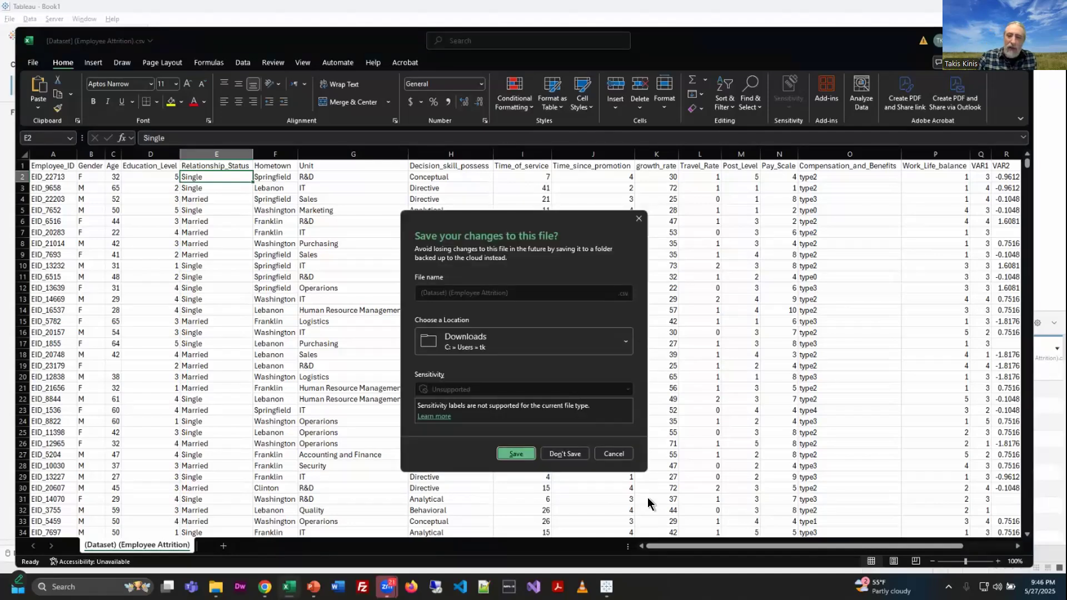
click(614, 453)
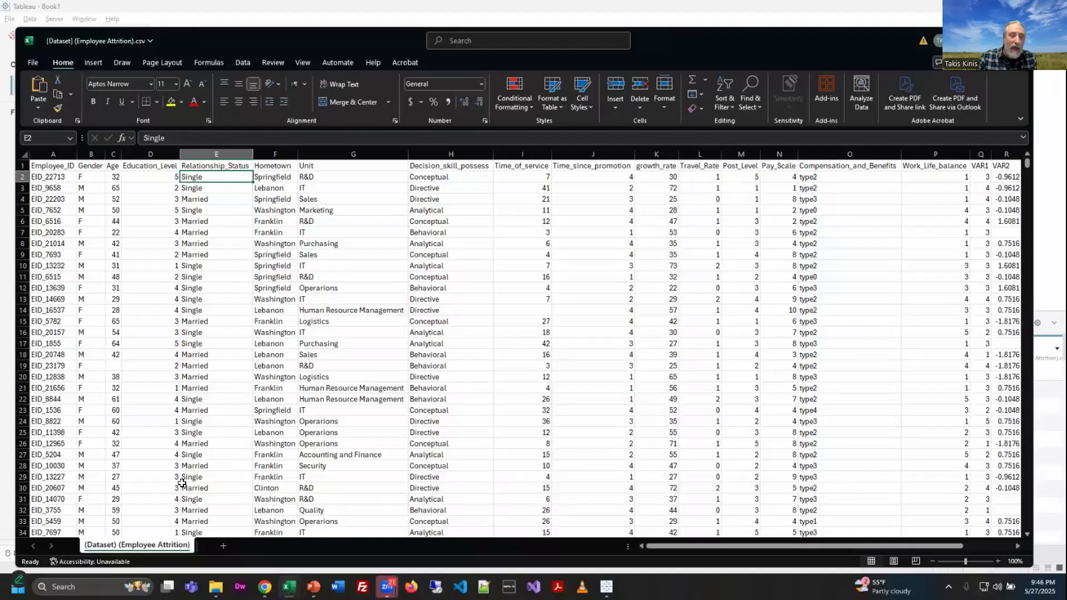
click(111, 365)
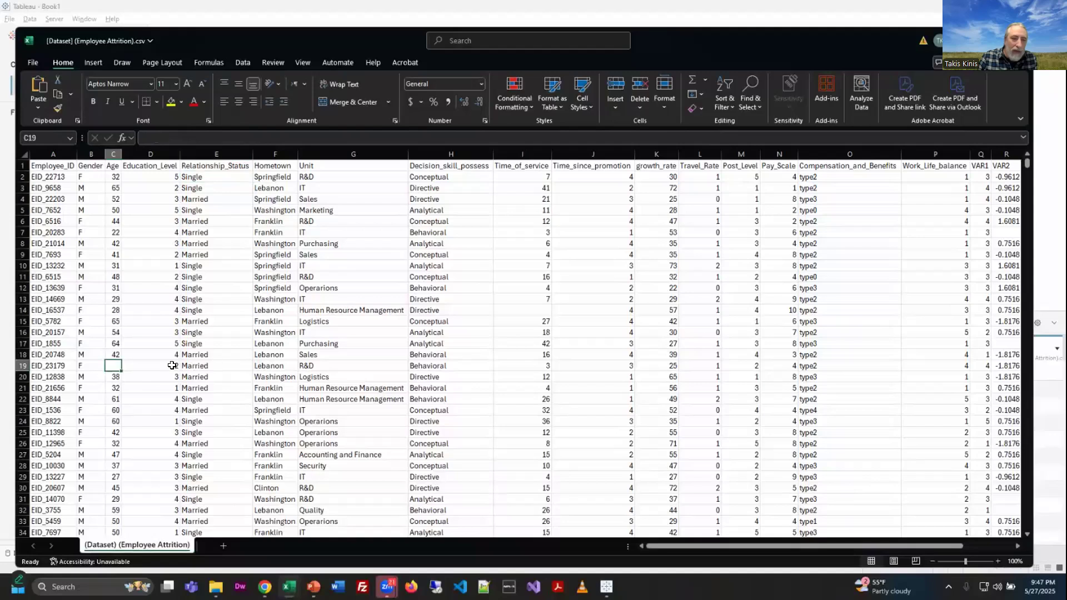
click(451, 366)
shift+click(68, 369)
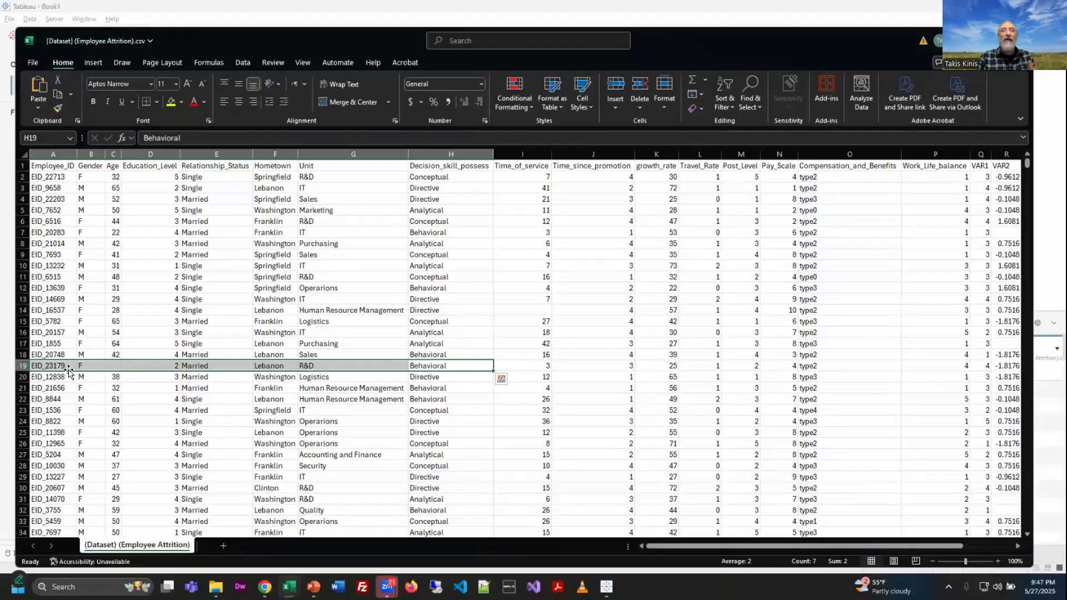
Step: Close the workbook without saving and return to Tableau
click(1020, 41)
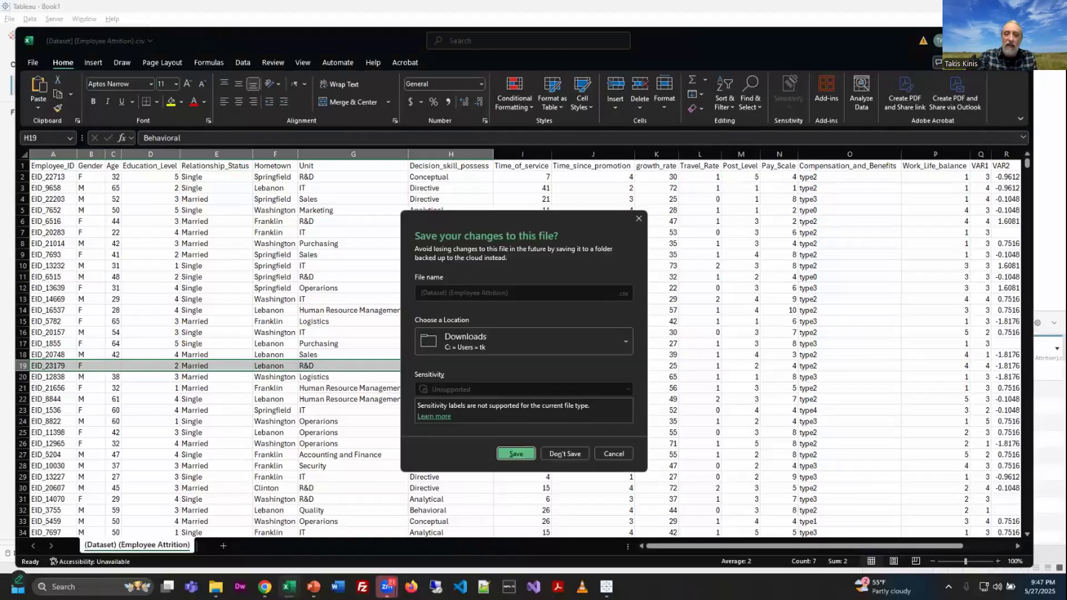
click(572, 454)
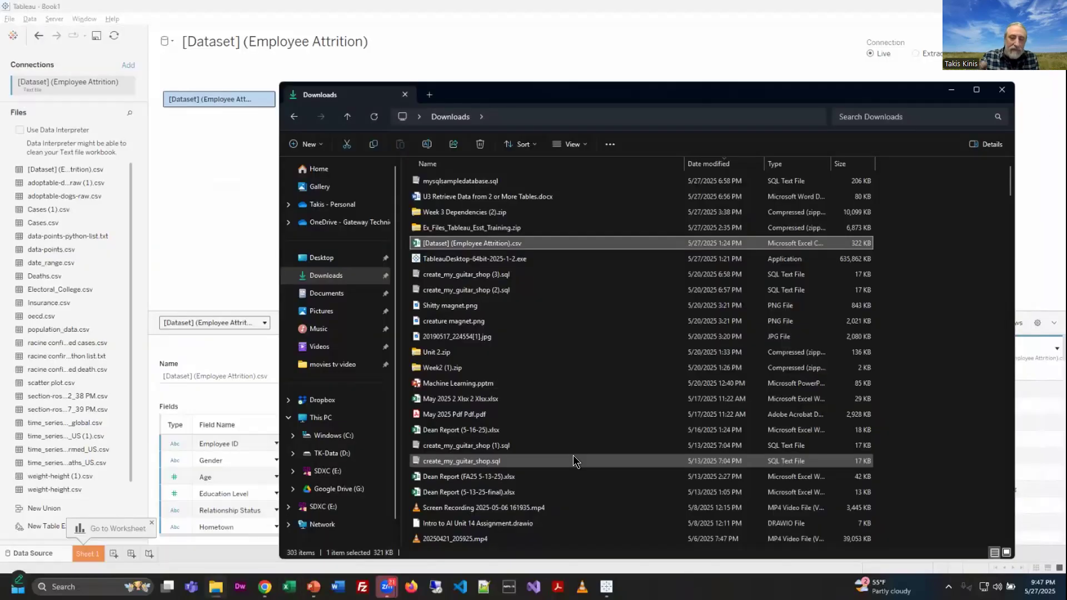
click(722, 9)
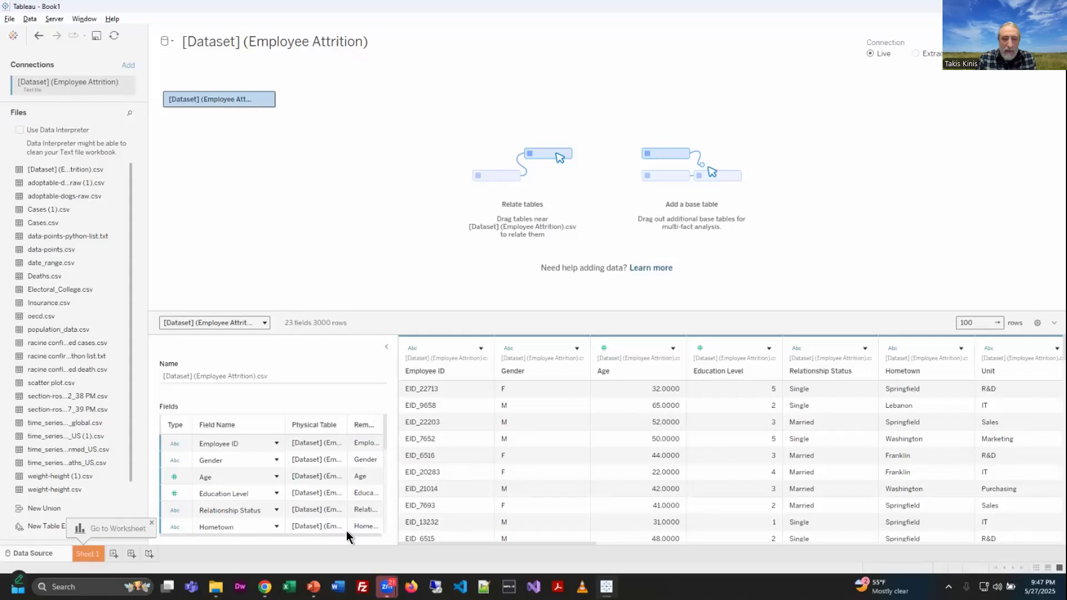
Step: Scroll through the field list and data preview of the Employee Attrition data source
scroll(382, 442, down, 1)
scroll(382, 441, up, 1)
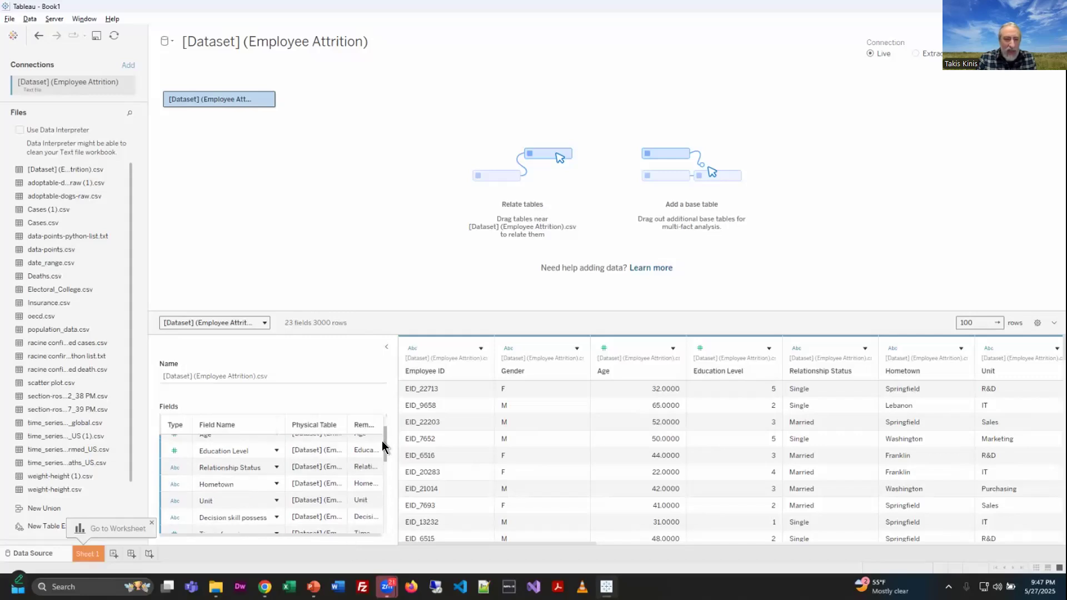
drag(383, 426, 382, 453)
scroll(305, 477, up, 2)
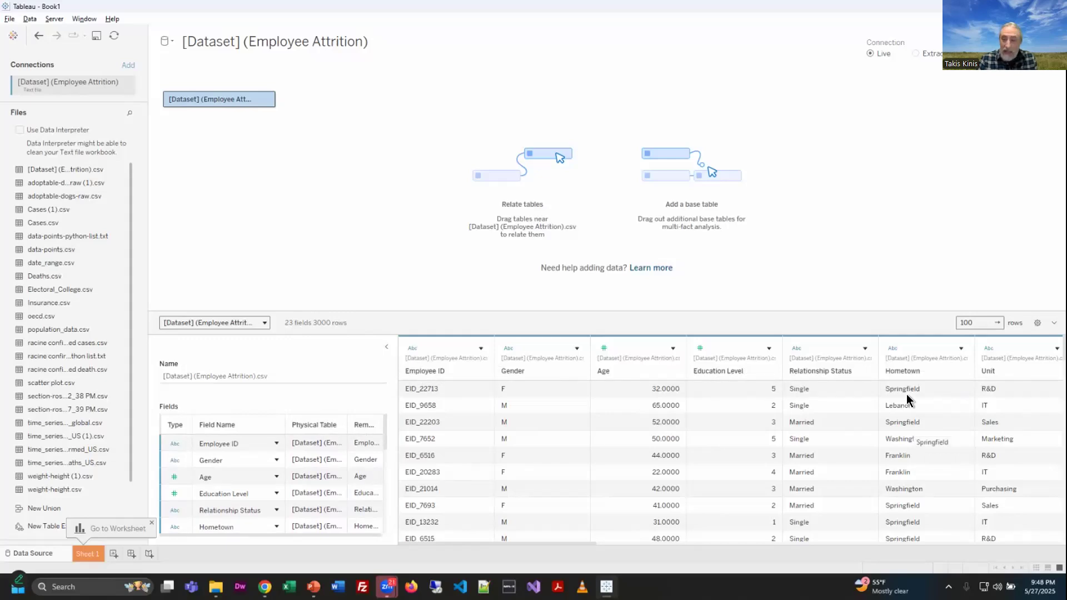
drag(548, 542, 522, 546)
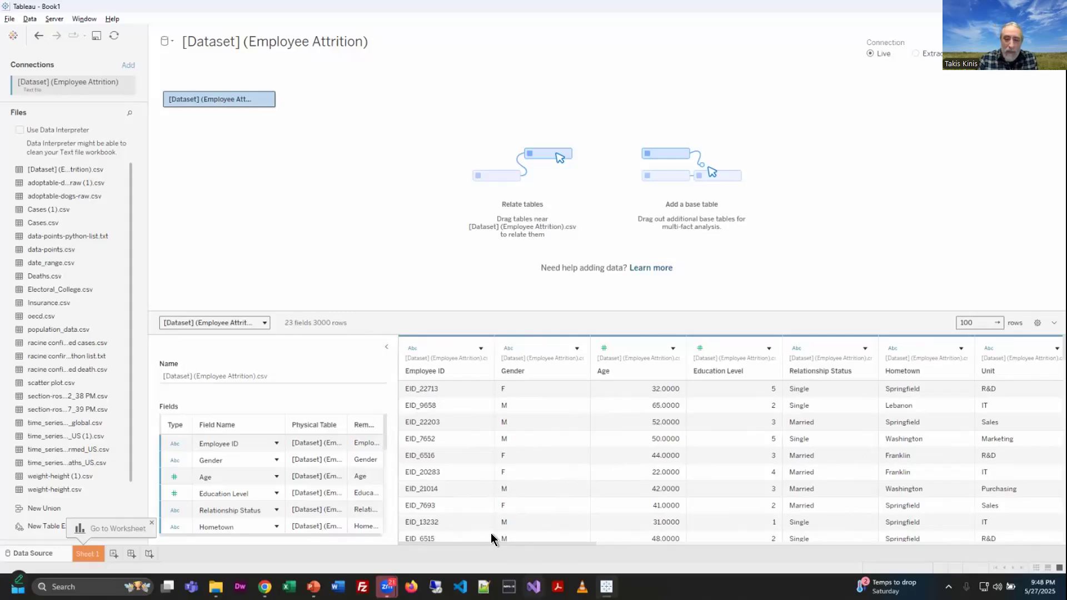
Step: Inspect the null Age value in the Employee Attrition data preview
scroll(639, 534, down, 10)
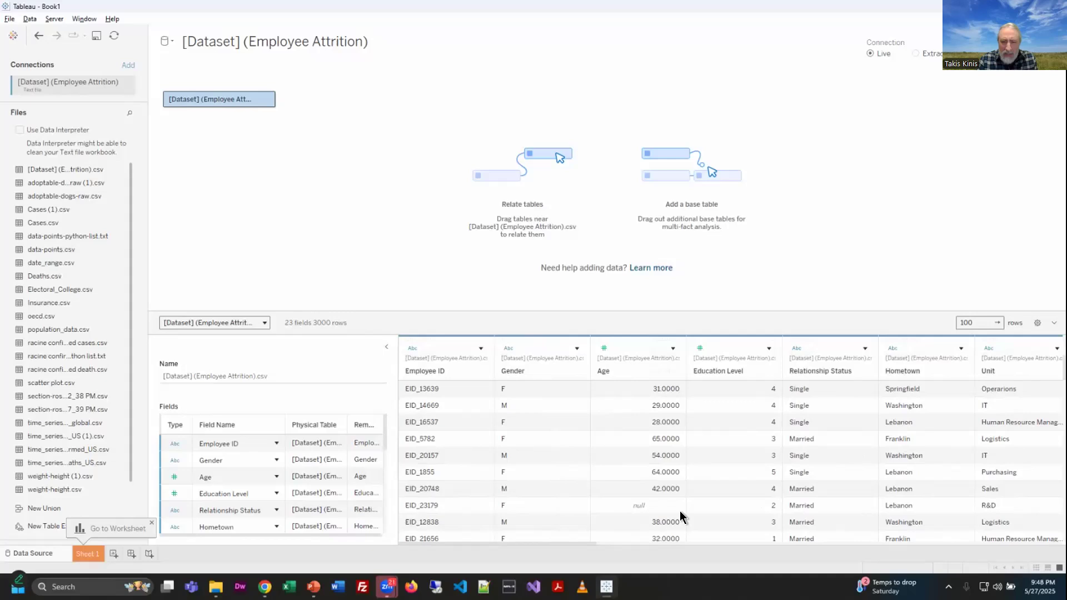
click(628, 507)
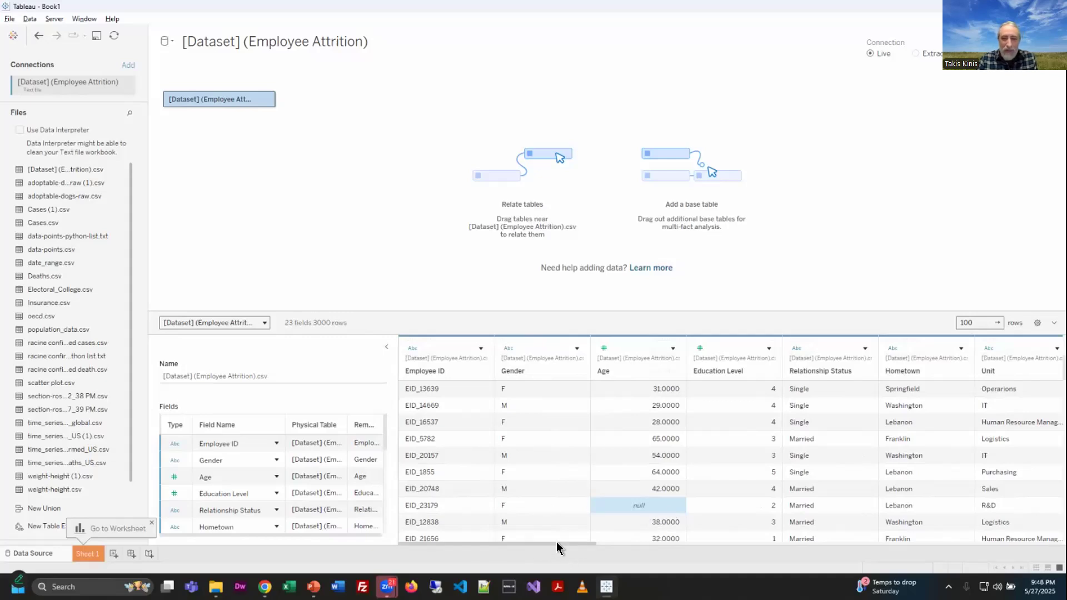
drag(588, 542, 484, 539)
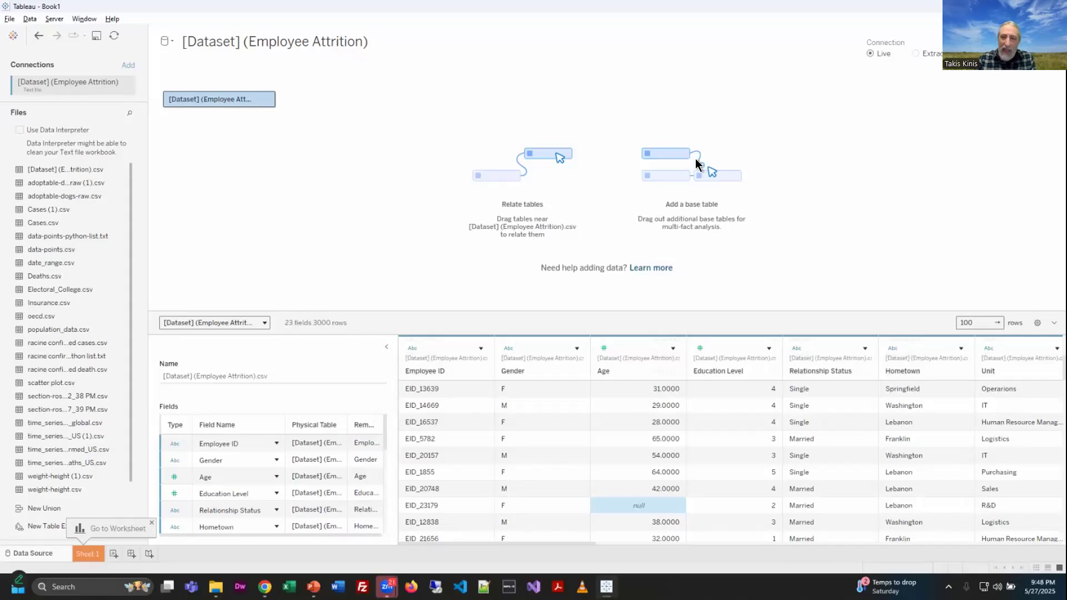
drag(234, 101, 289, 92)
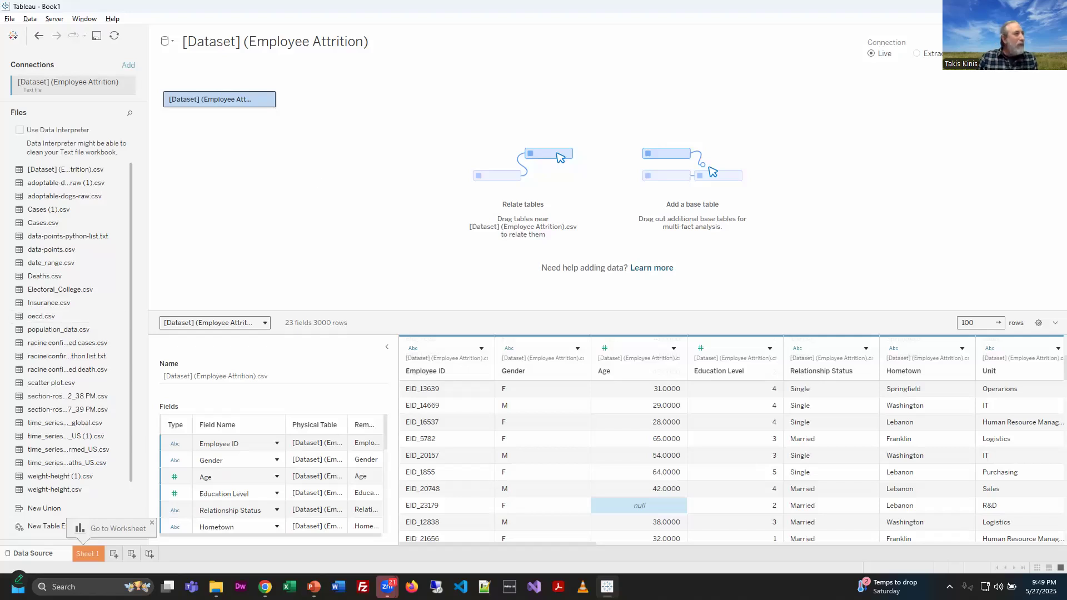
key(alt+Tab)
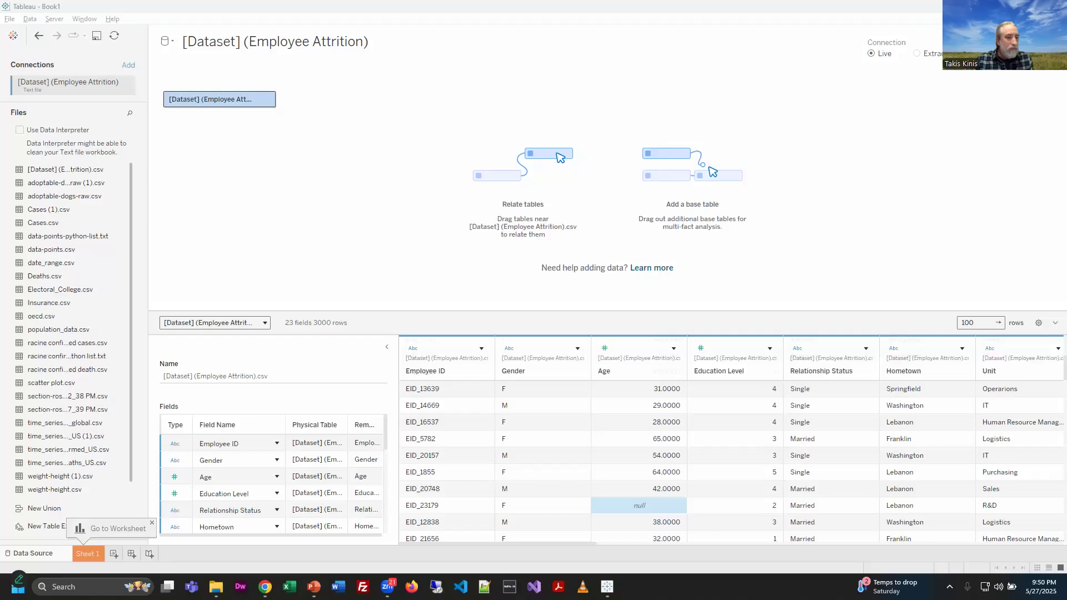
Step: Open Sheet 1 and review the dimension and measure fields listed in the data pane
click(89, 555)
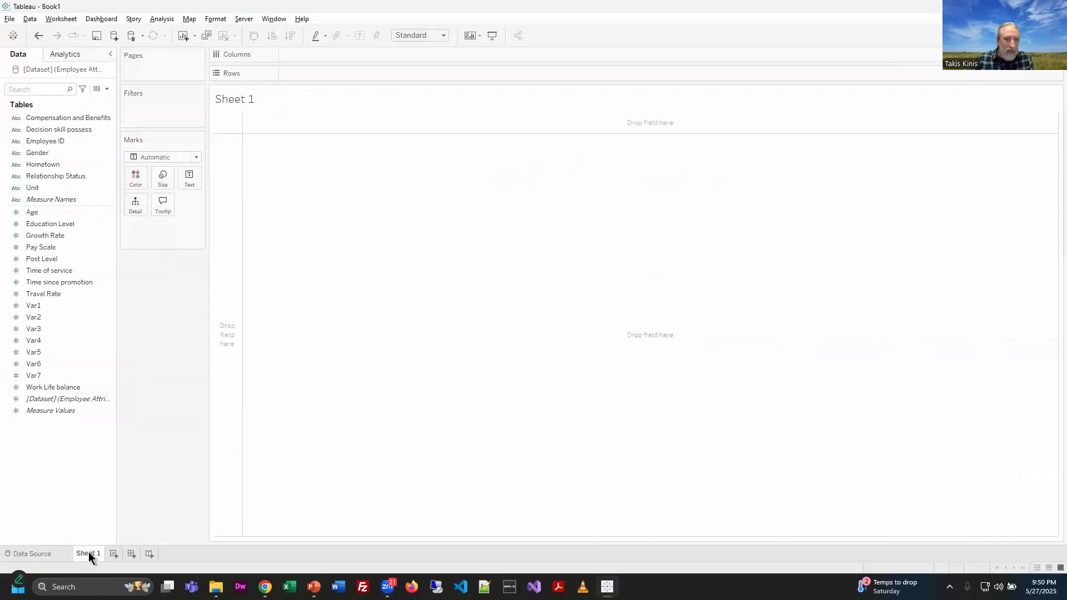
mouse_move(89, 553)
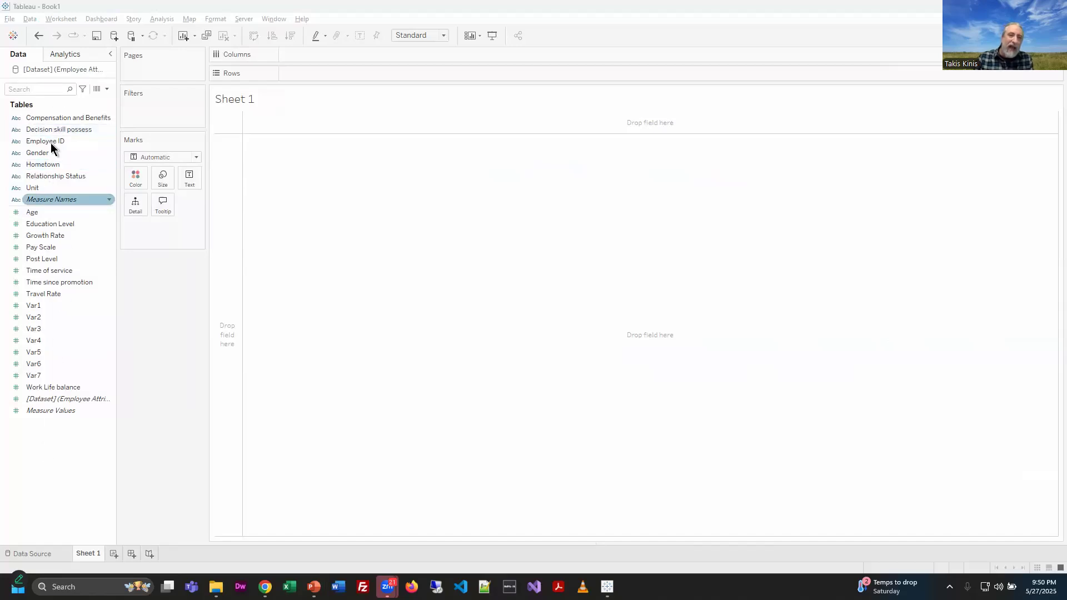
click(44, 166)
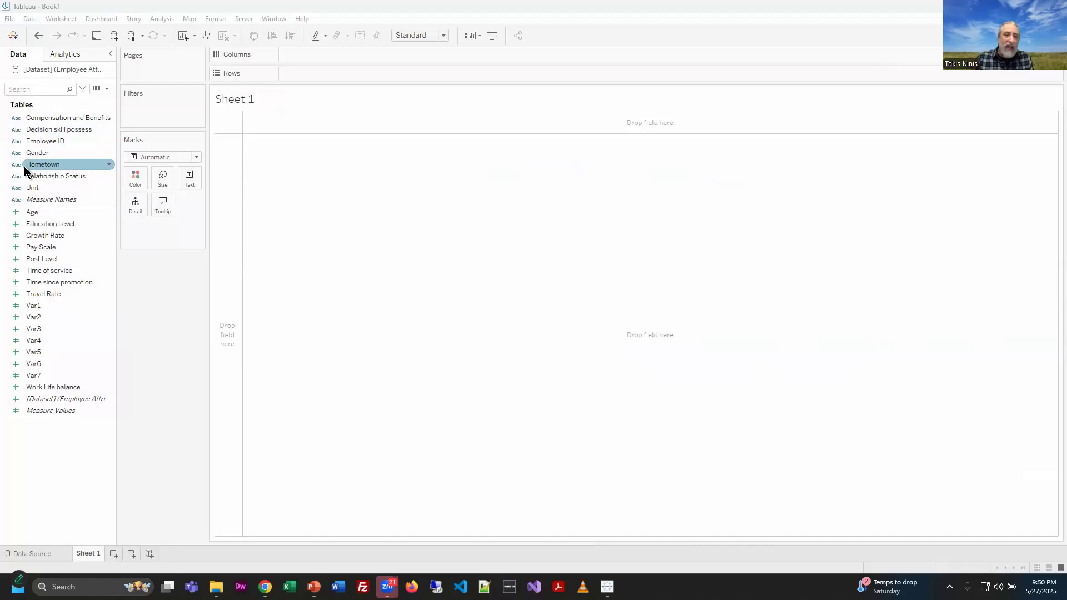
click(34, 141)
click(35, 119)
click(13, 129)
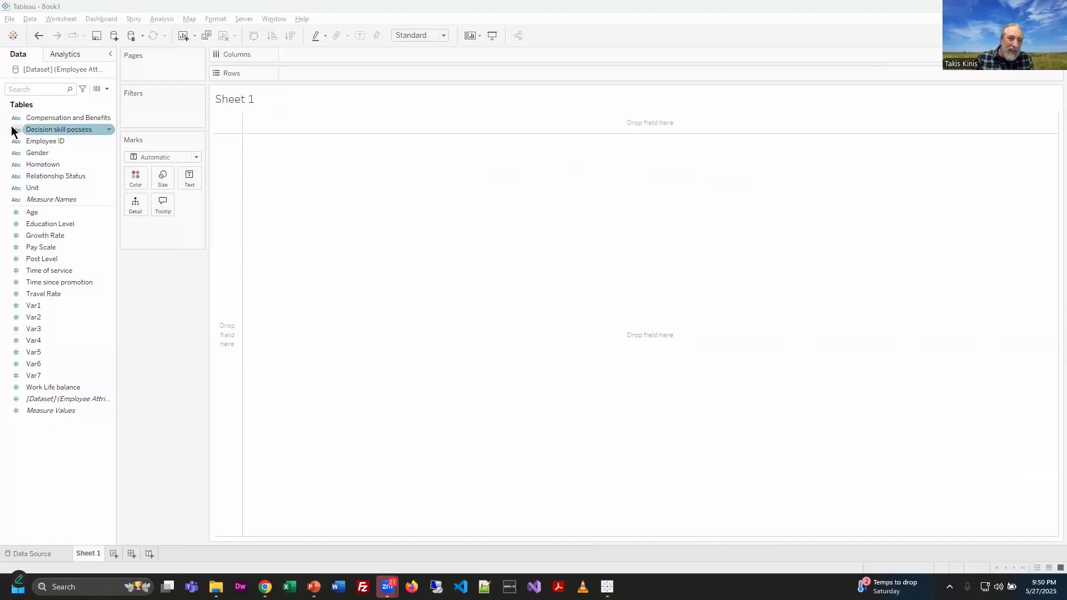
click(16, 176)
click(17, 200)
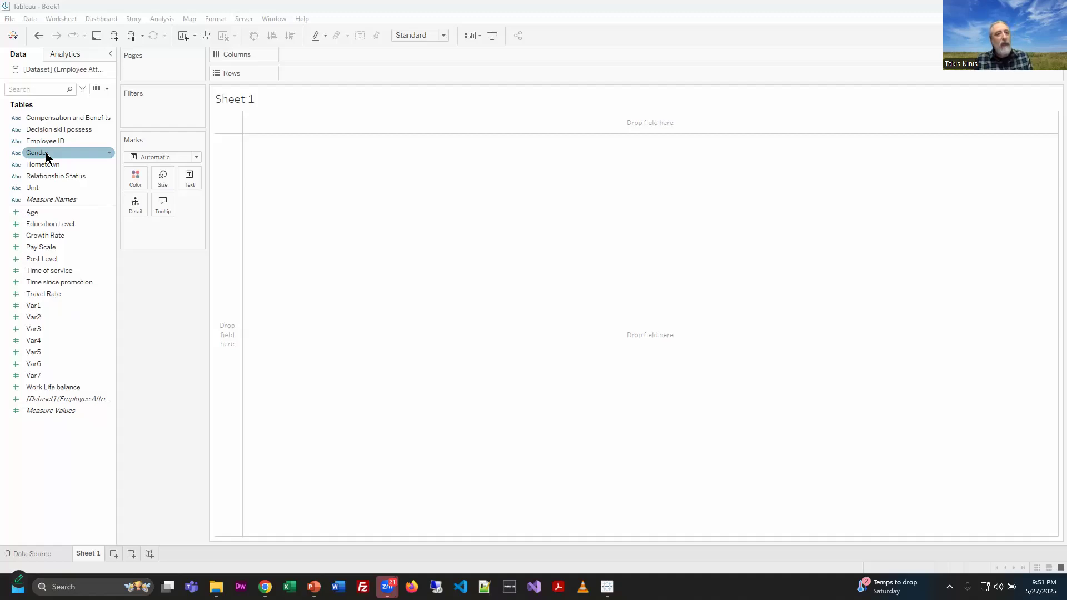
click(45, 214)
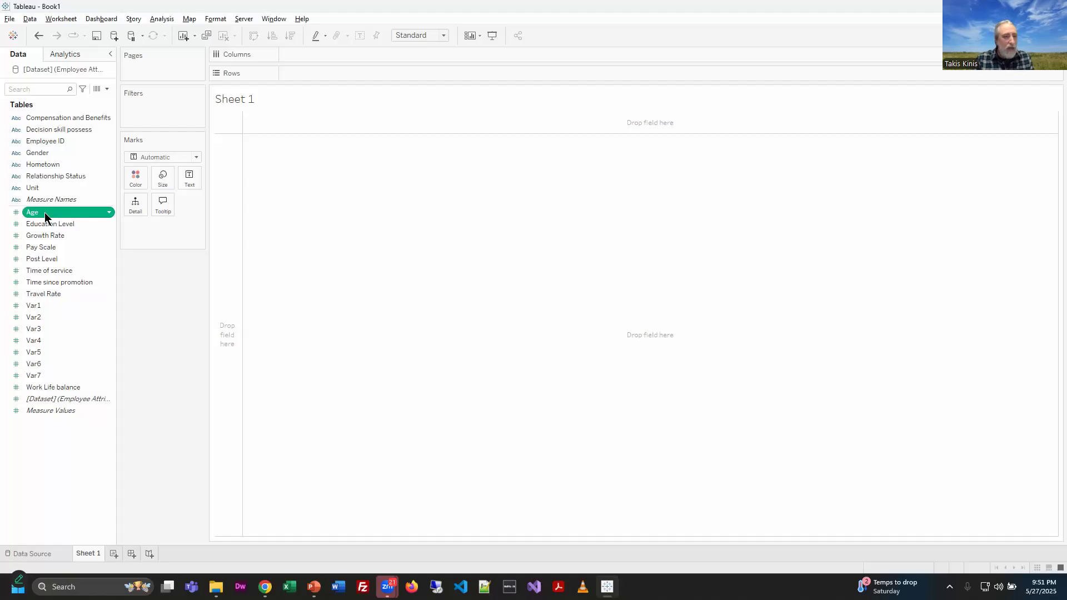
click(56, 247)
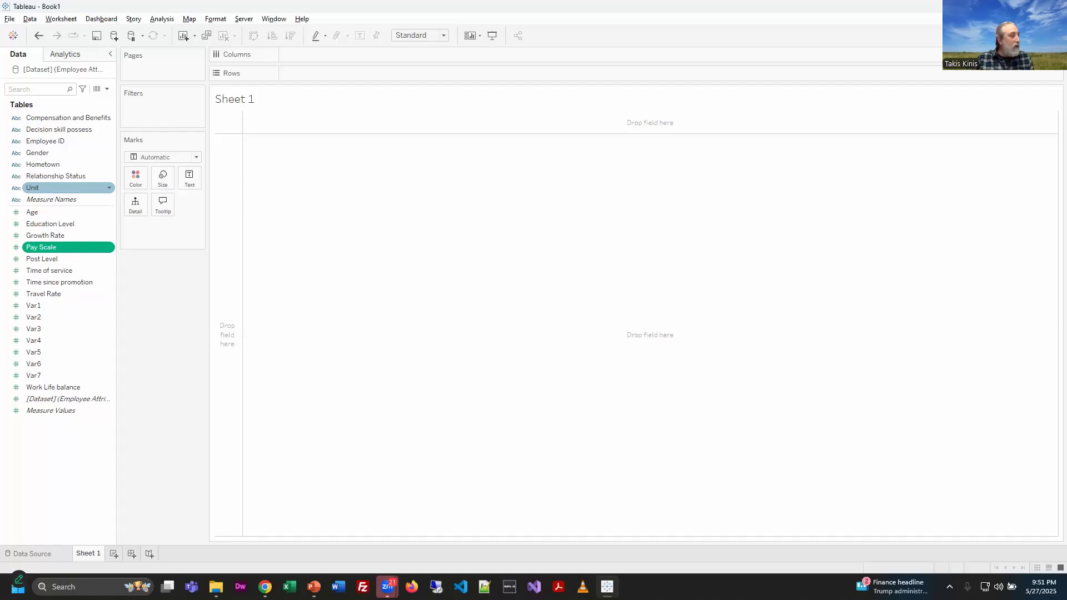
key(alt+Tab)
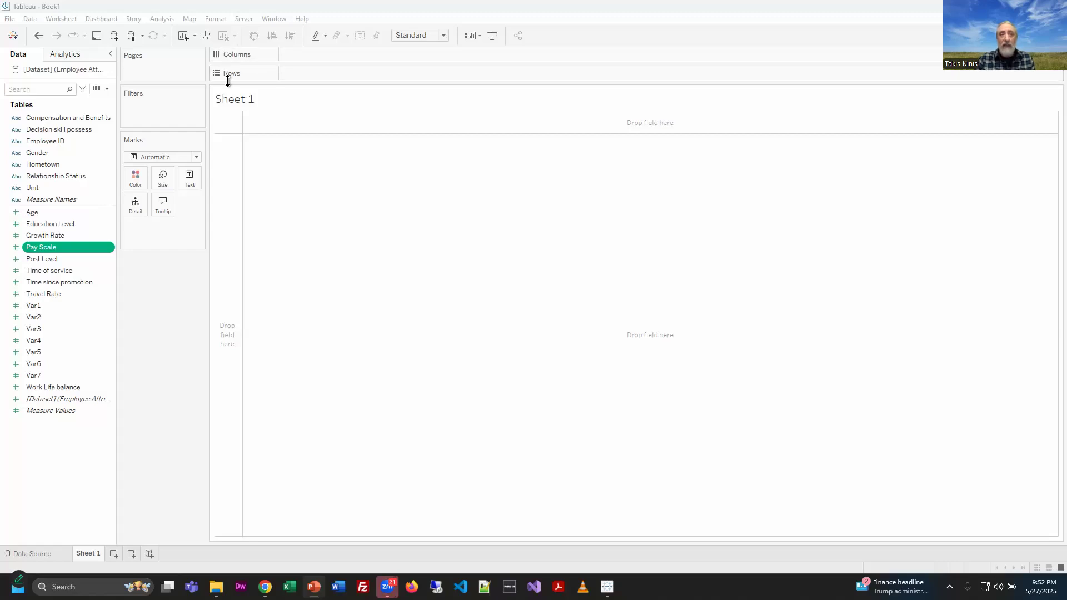
click(34, 155)
click(34, 154)
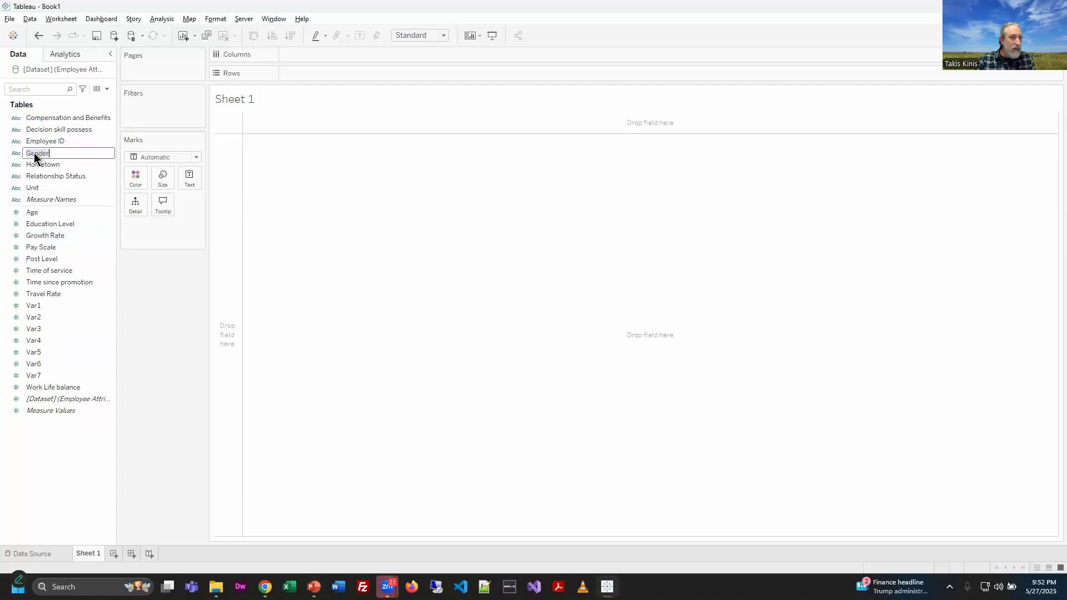
key(Escape)
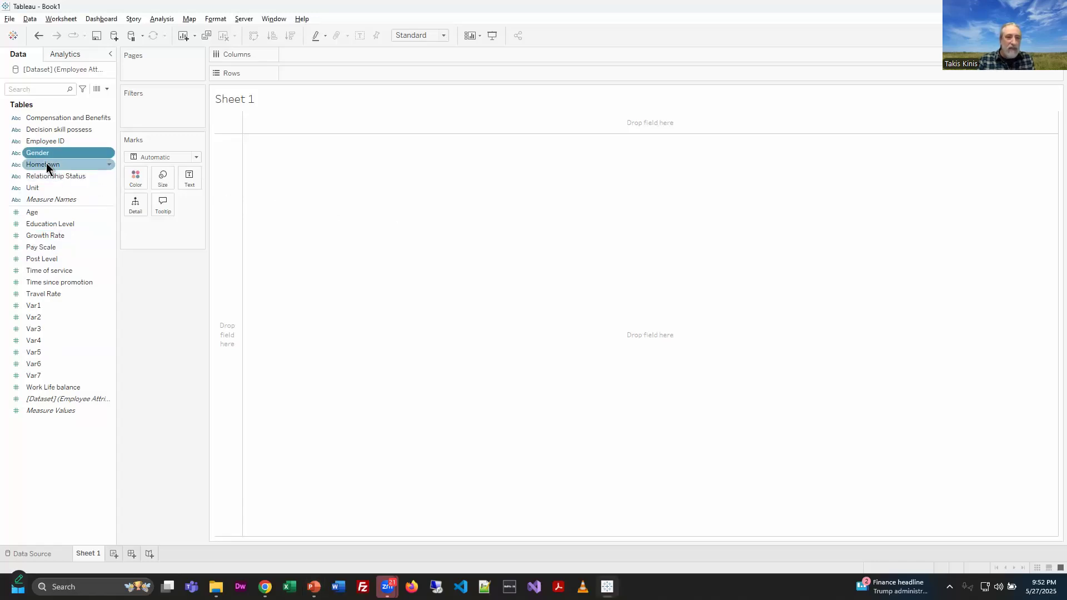
Step: Place the Gender field on both Columns and Rows
drag(36, 157, 318, 56)
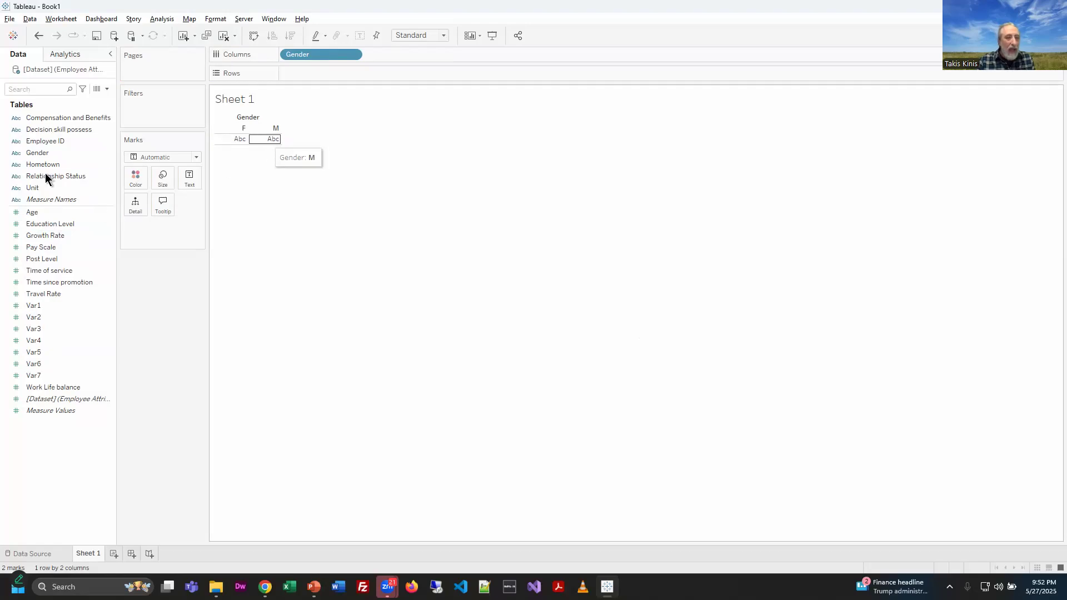
click(38, 156)
drag(72, 153, 324, 72)
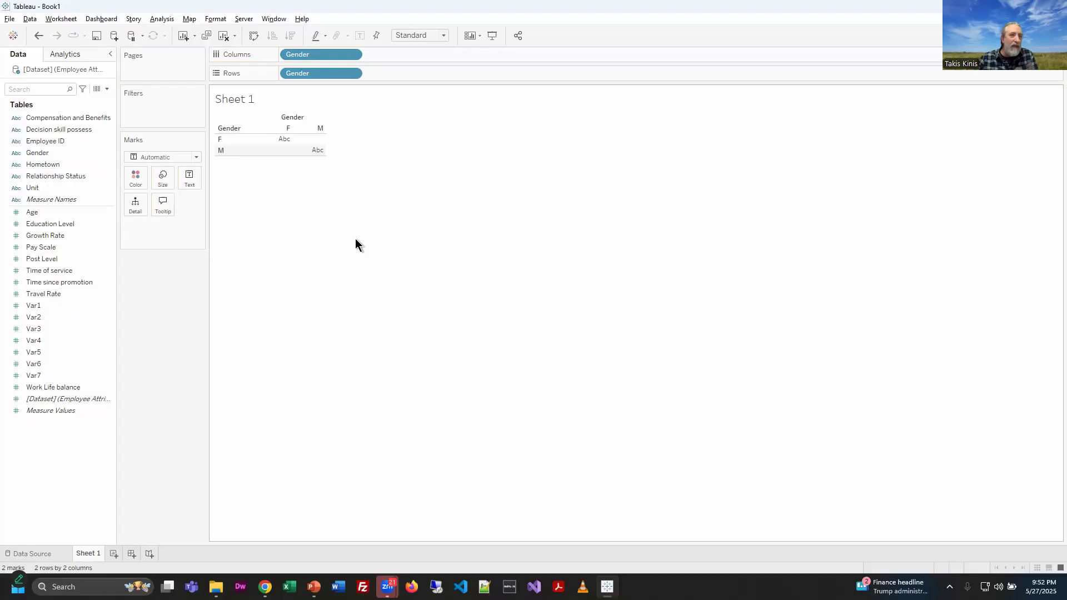
Step: Change the Gender field on Columns into a Count measure
click(353, 55)
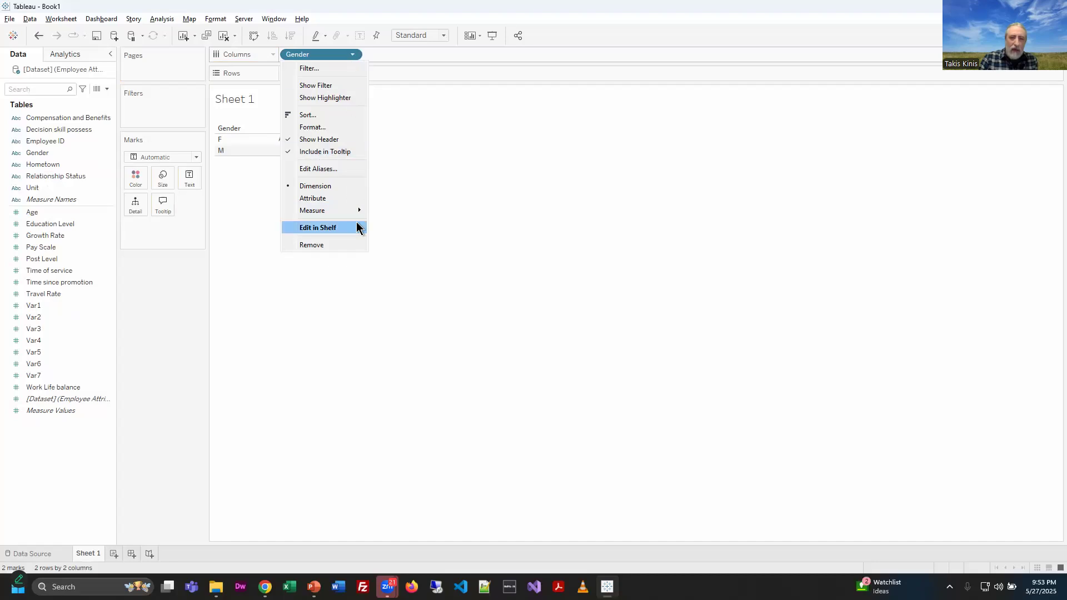
mouse_move(358, 216)
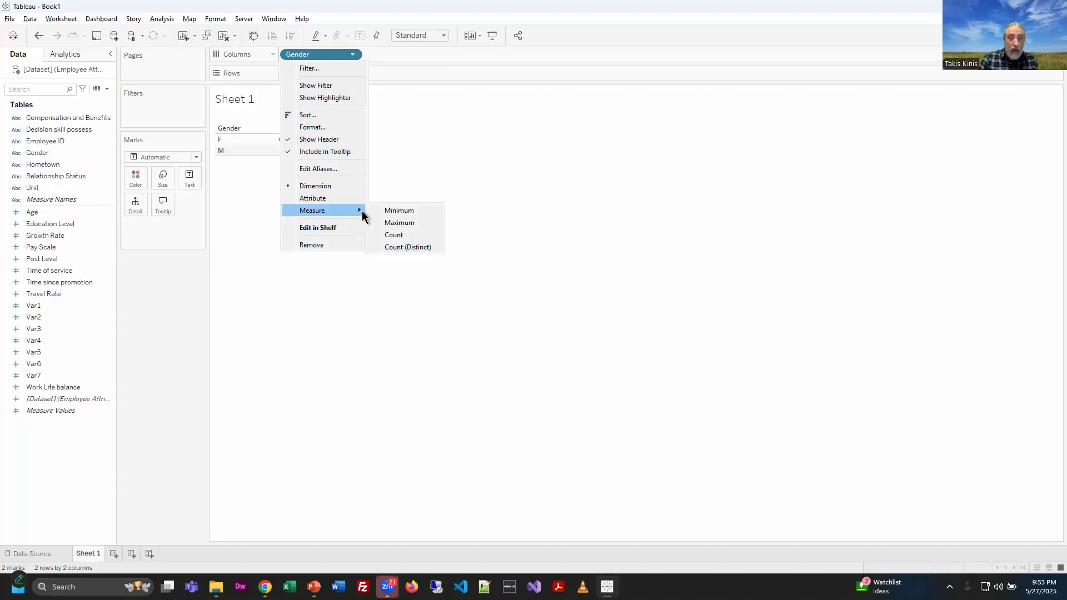
click(395, 238)
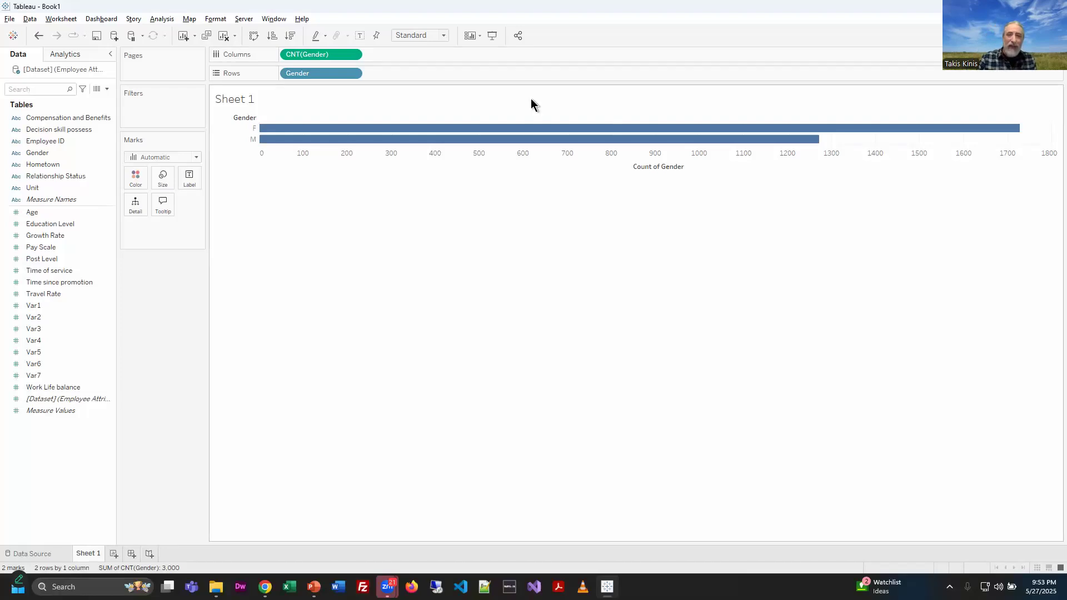
Step: Turn the gender bar chart into a pie chart with Show Me
click(1041, 35)
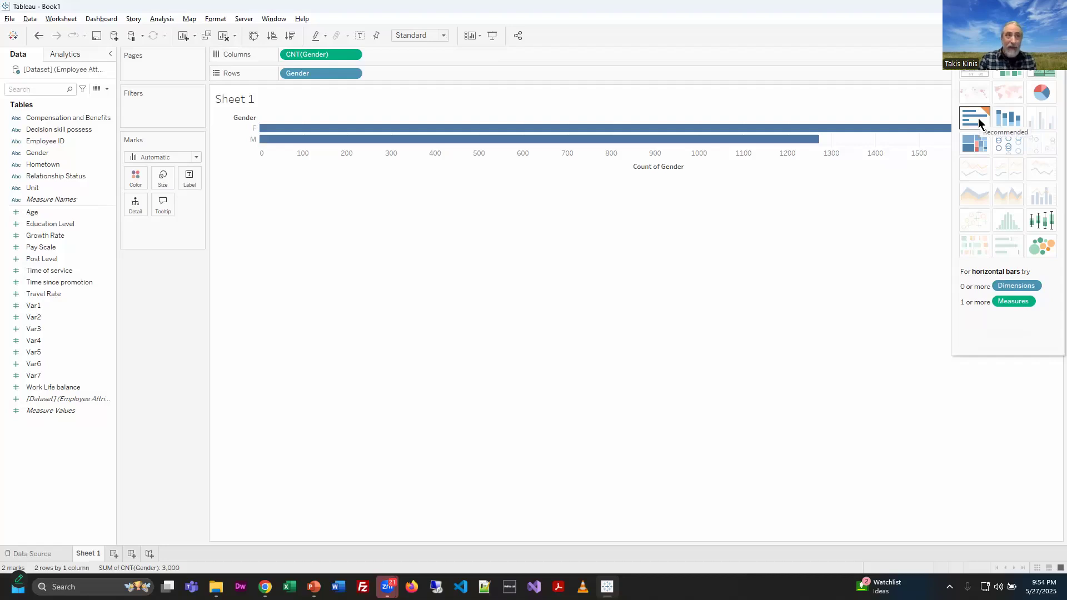
click(1050, 98)
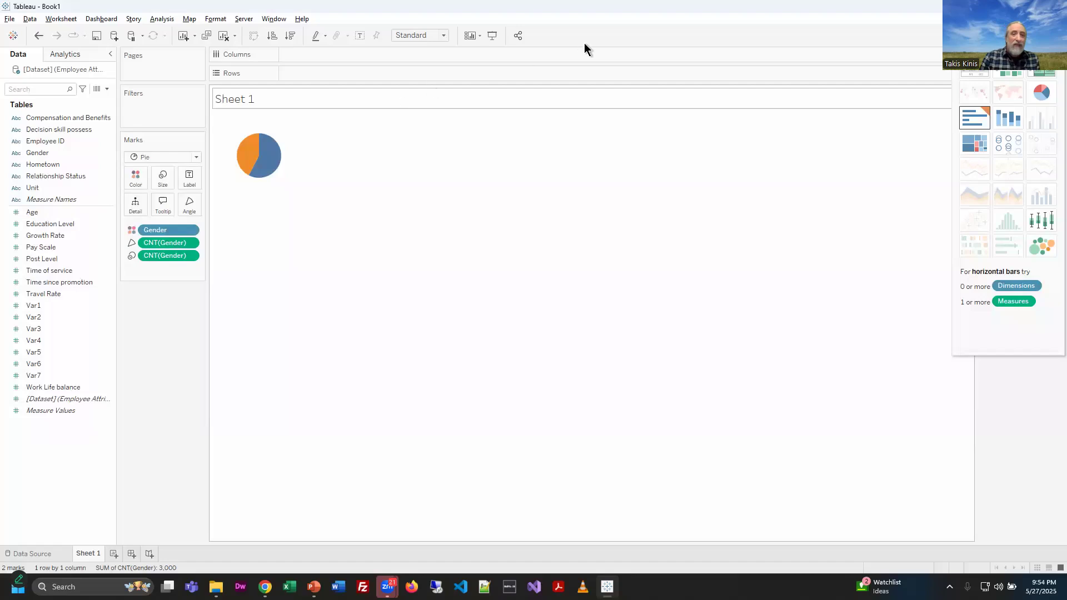
Step: Set the view size to Entire View and close Show Me, then check each slice's tooltip
click(443, 36)
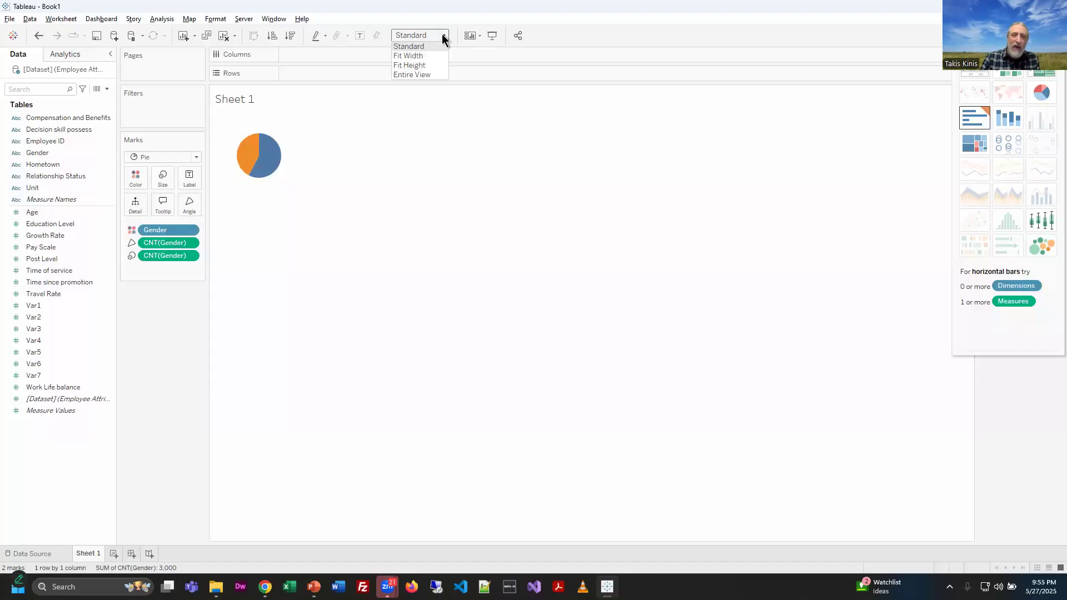
click(433, 74)
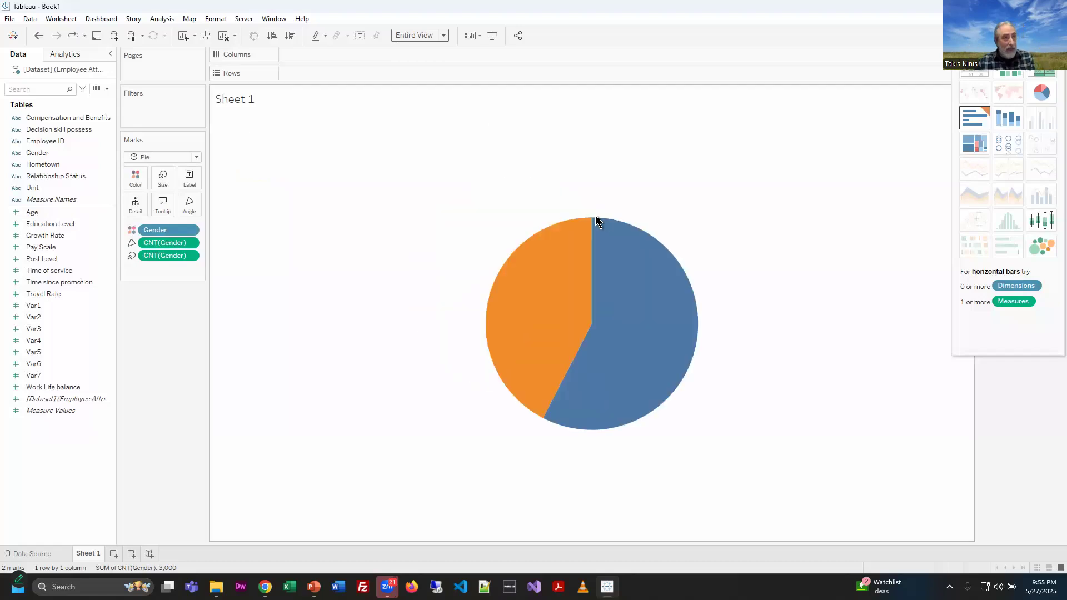
click(1040, 35)
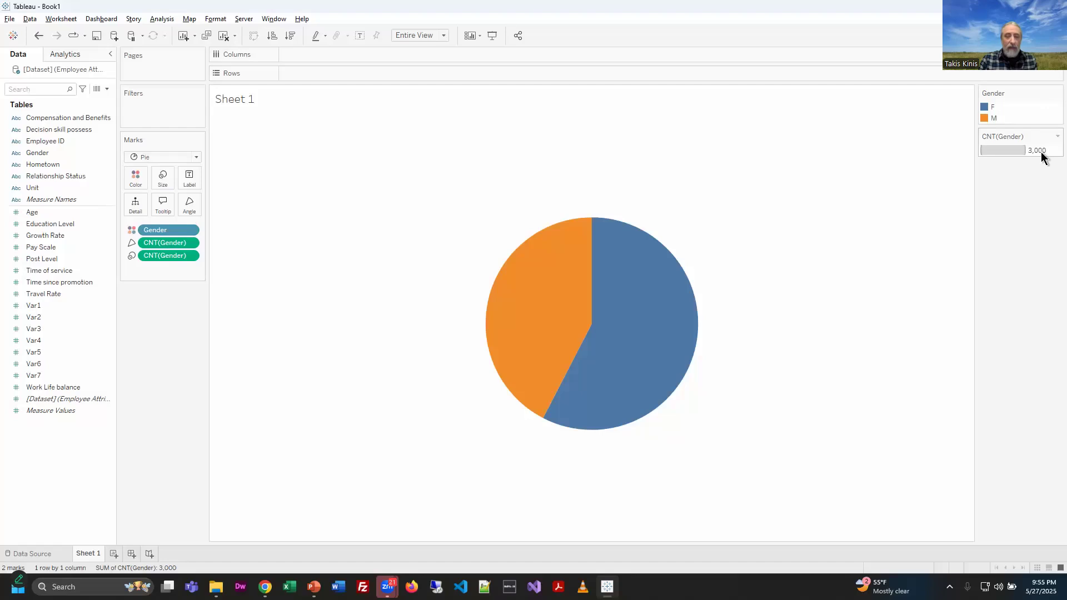
mouse_move(621, 318)
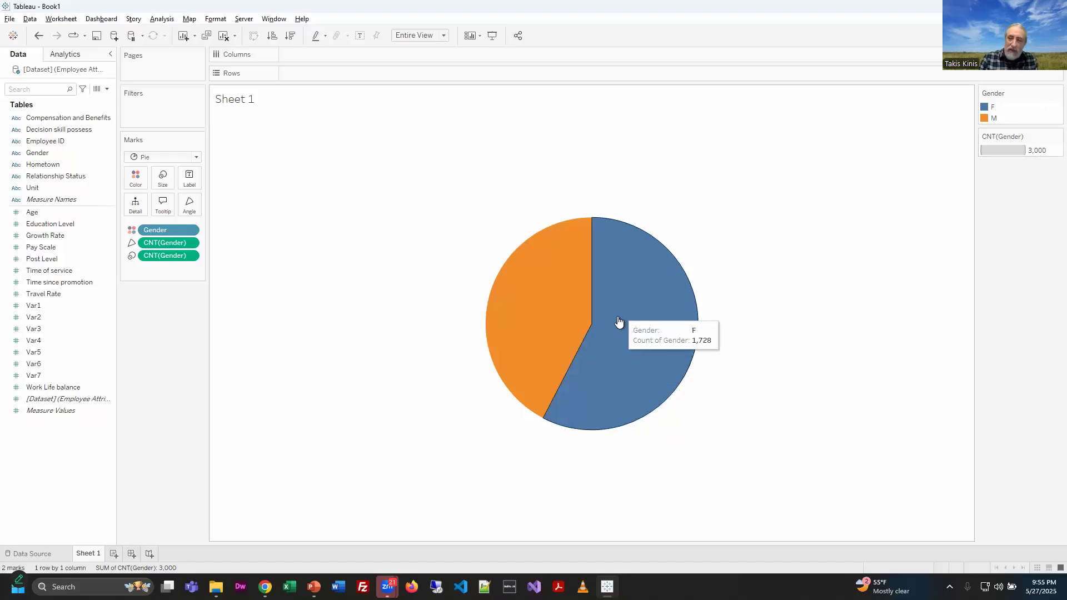
mouse_move(517, 318)
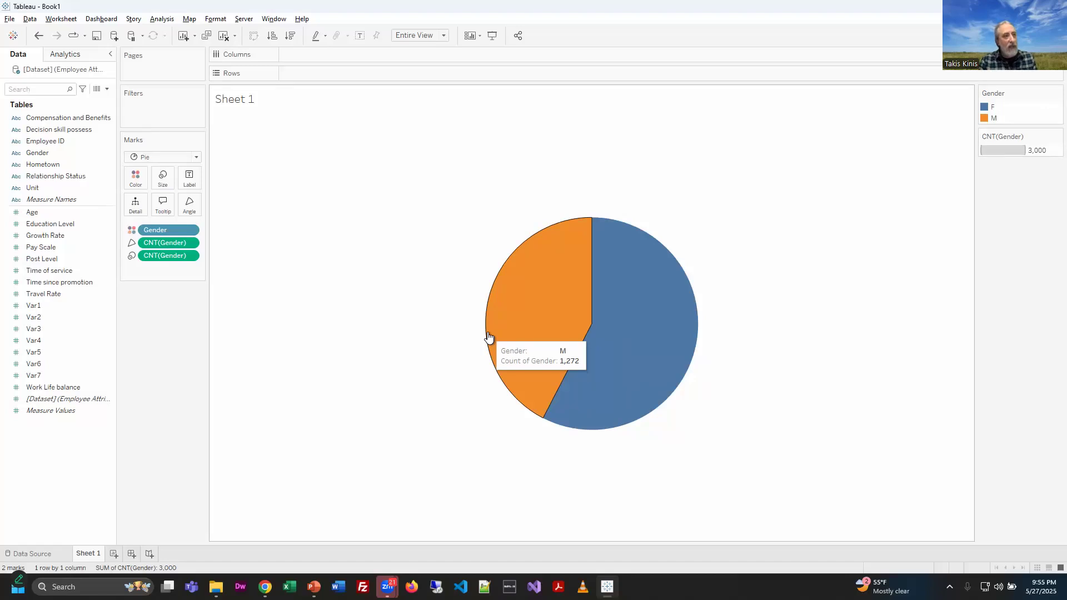
double_click(253, 101)
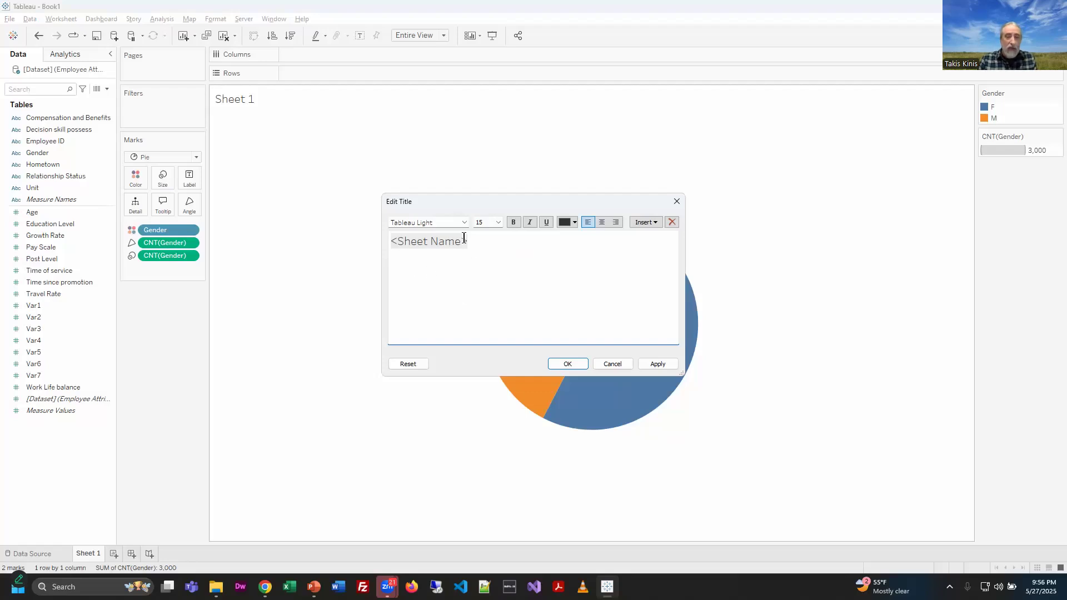
drag(476, 241, 383, 238)
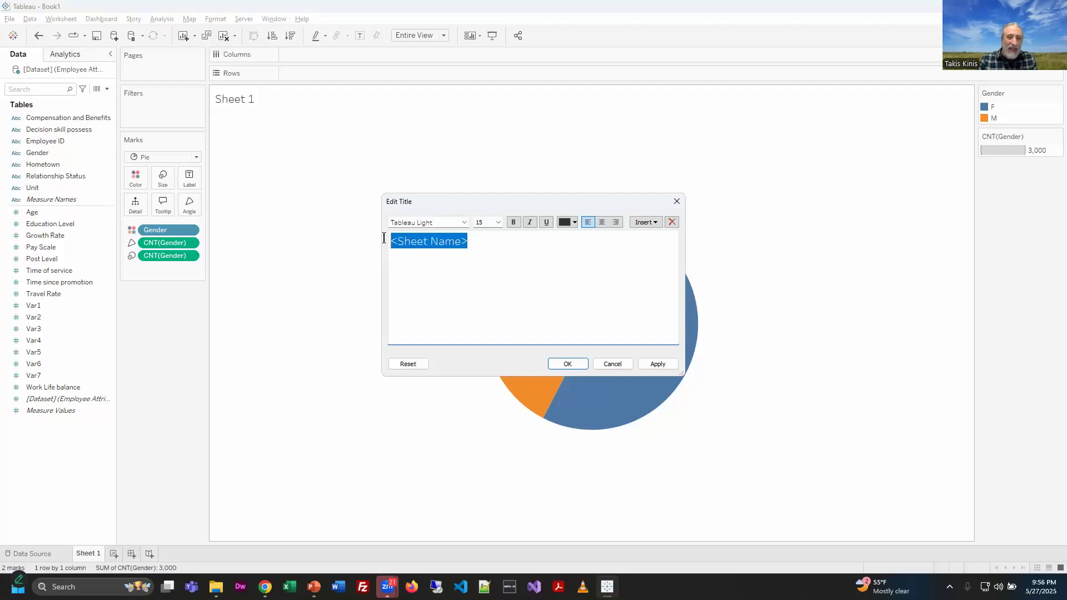
click(614, 364)
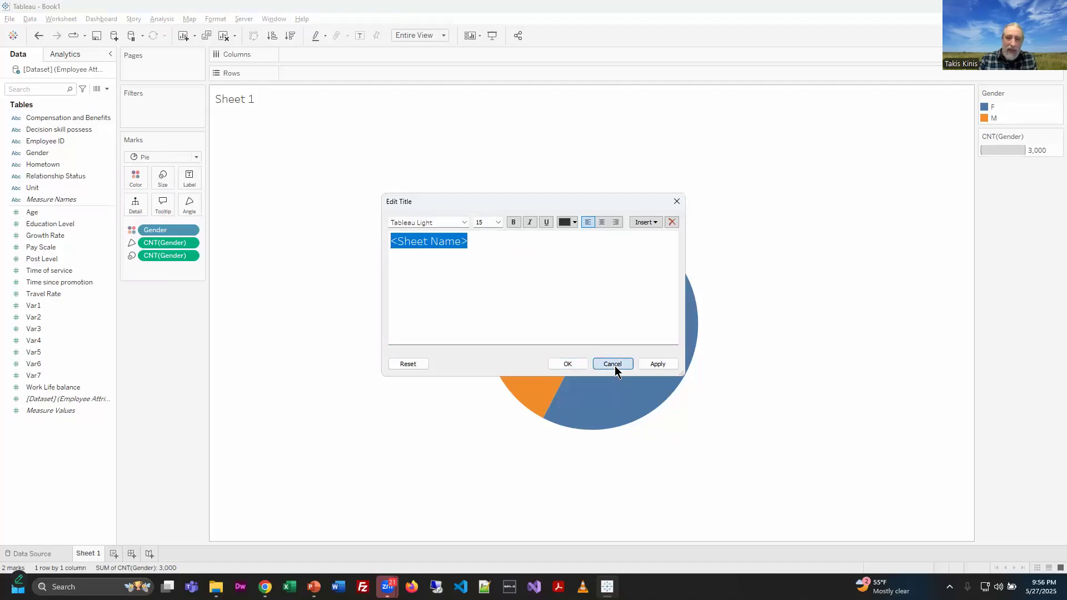
Step: Rename the worksheet to Gender Ratio
right_click(81, 550)
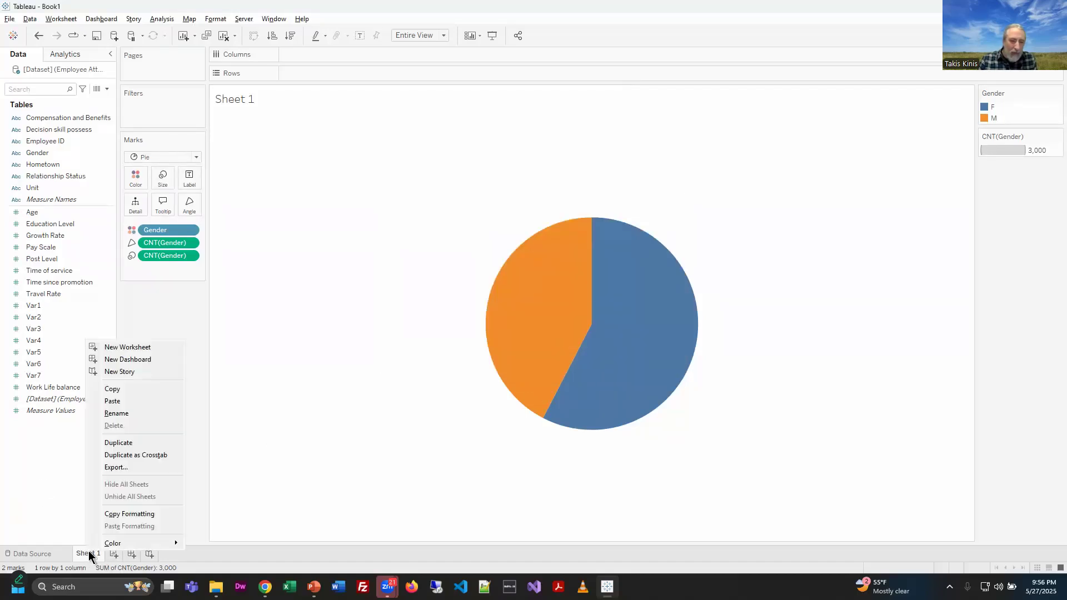
click(124, 415)
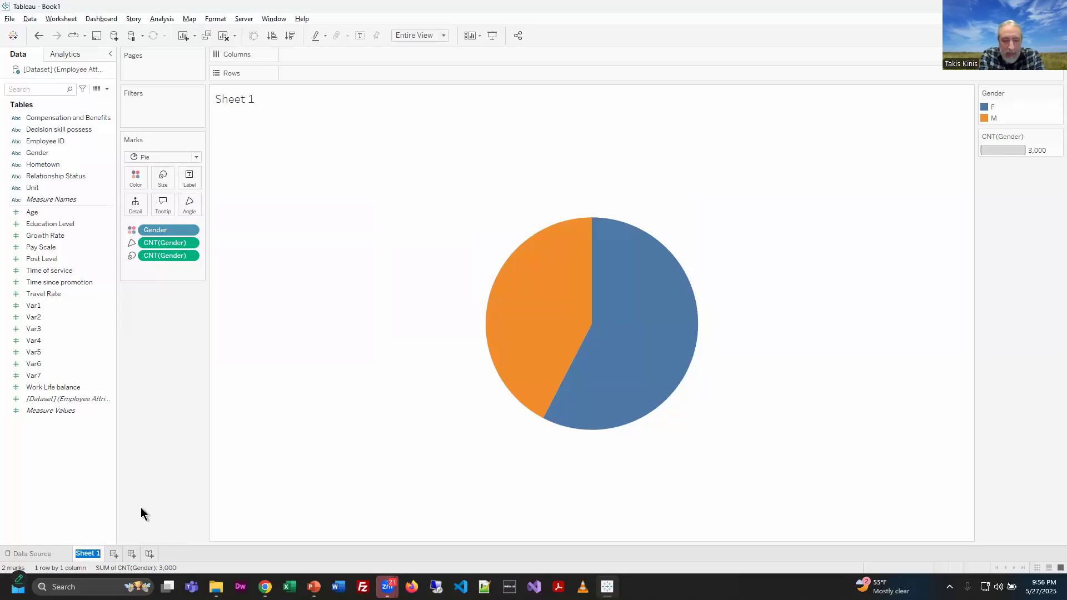
text(Mal)
key(BackSpace)
key(BackSpace)
key(BackSpace)
text(Gender Ratio)
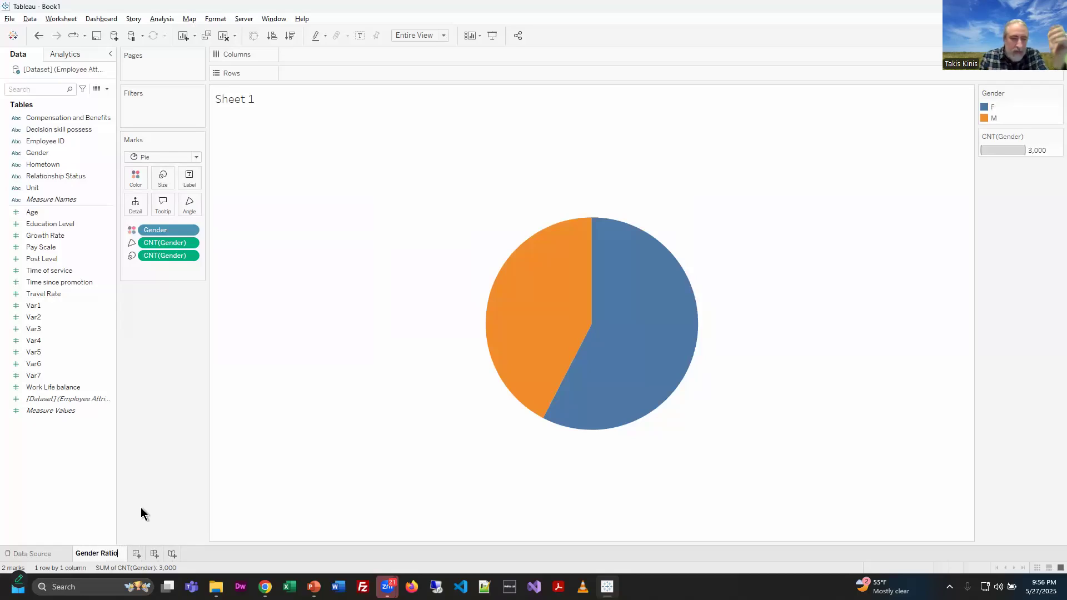
key(Return)
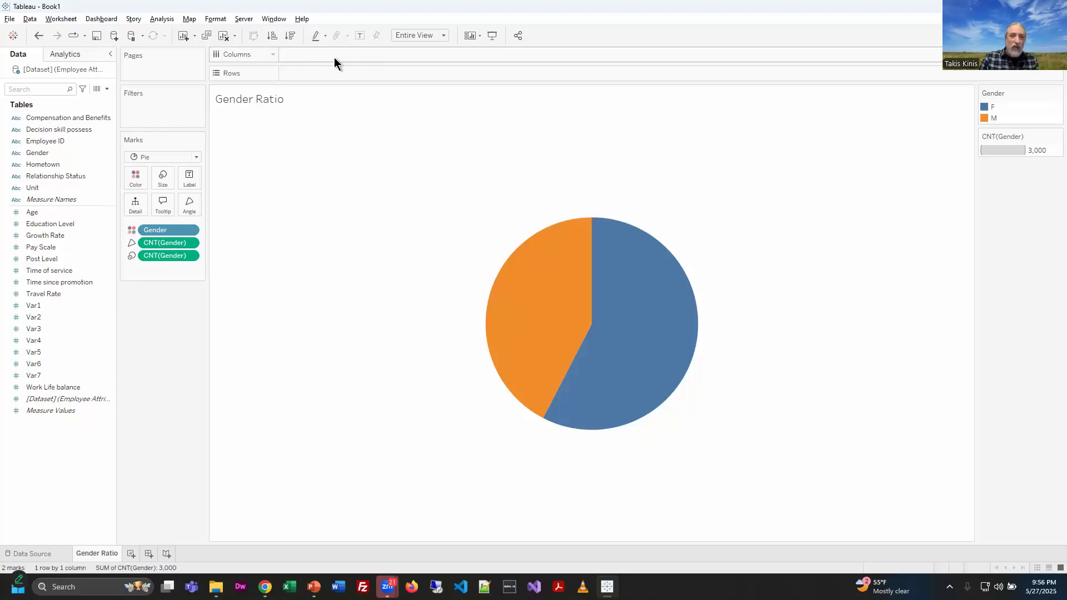
Step: Switch to the Unit 4 course page in the browser and scroll through its content
key(ctrl+1)
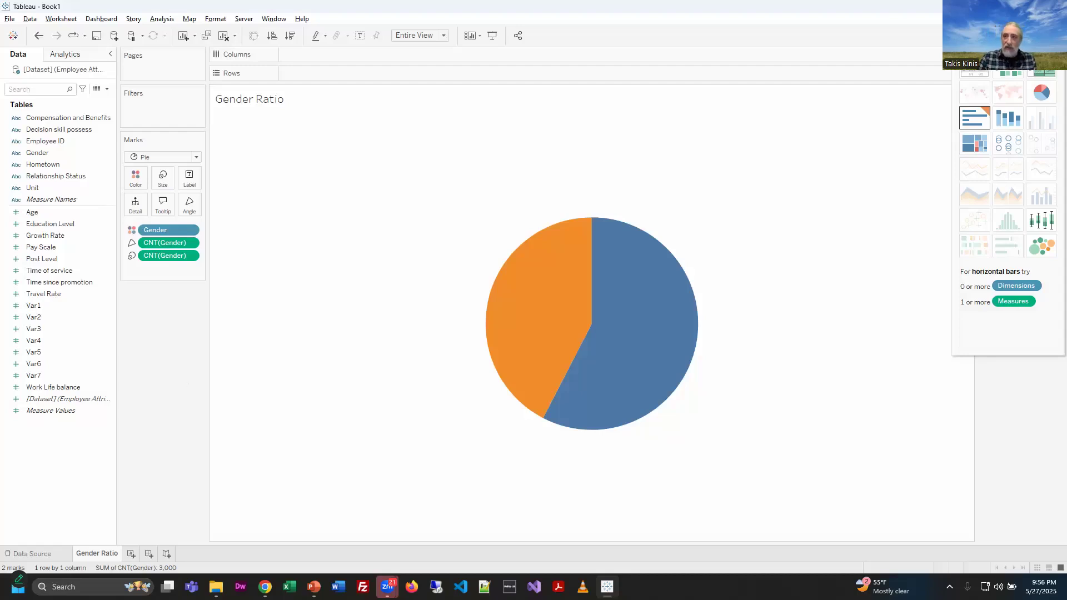
click(1003, 6)
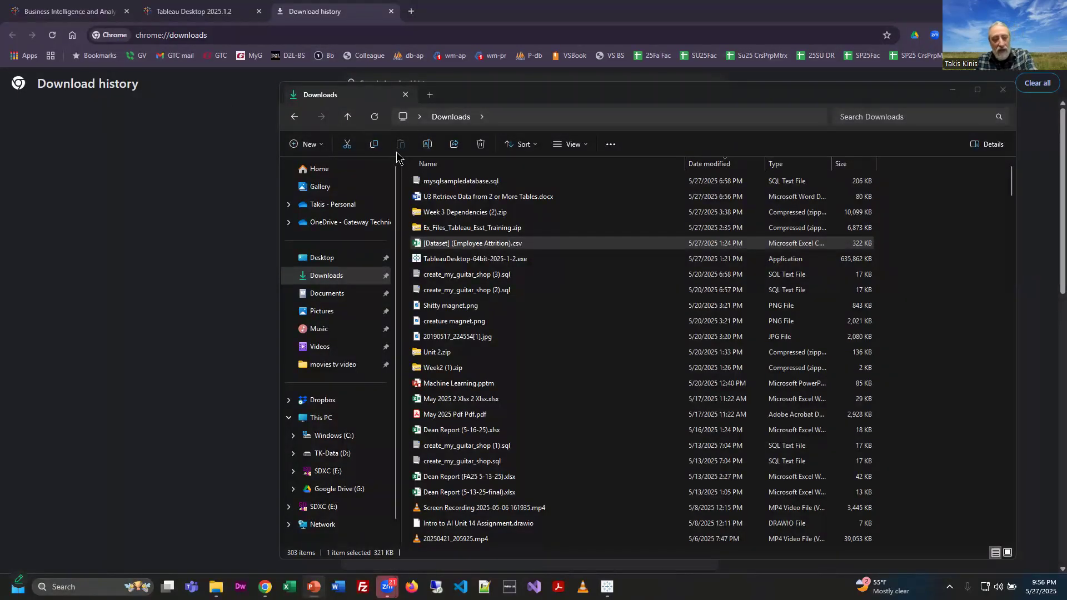
key(alt+Tab)
key(alt+Tab)
key(alt+Tab)
key(alt+Tab)
scroll(658, 400, up, 6)
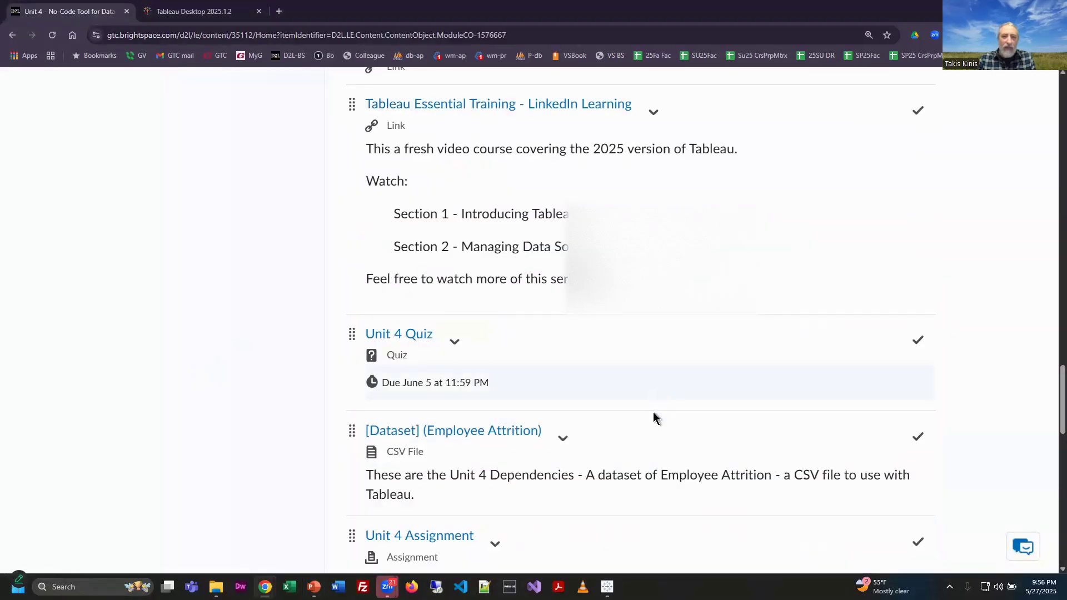
scroll(654, 417, up, 10)
scroll(655, 399, up, 15)
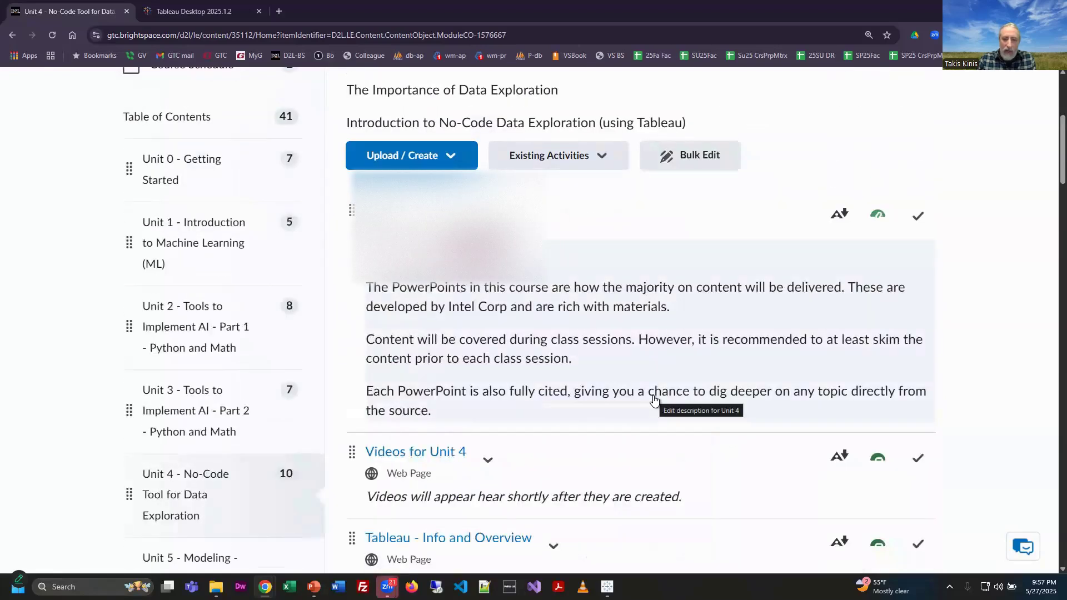
scroll(655, 399, down, 2)
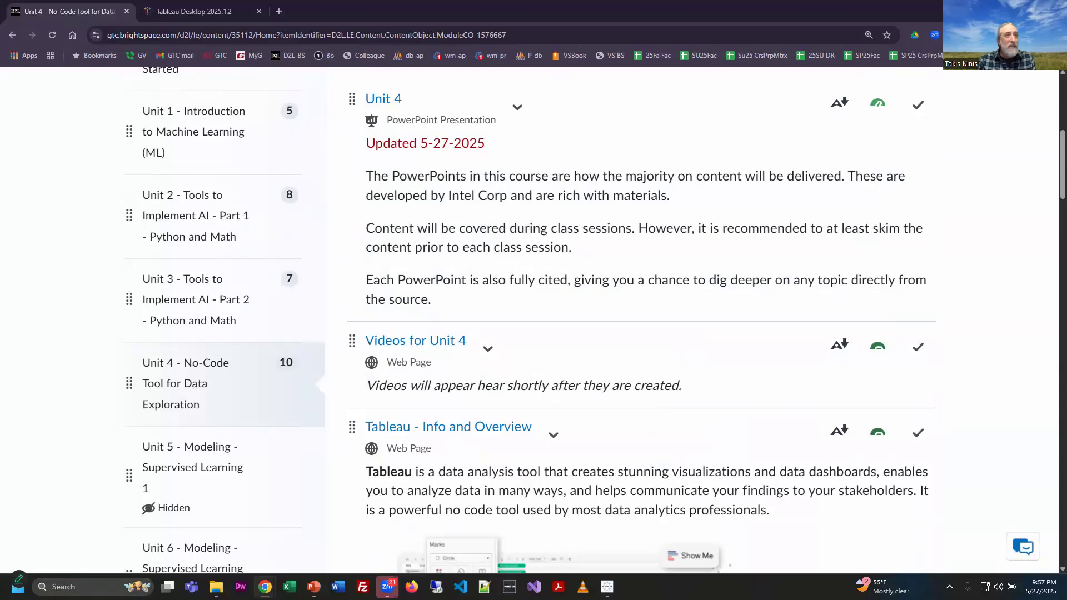
scroll(405, 333, down, 10)
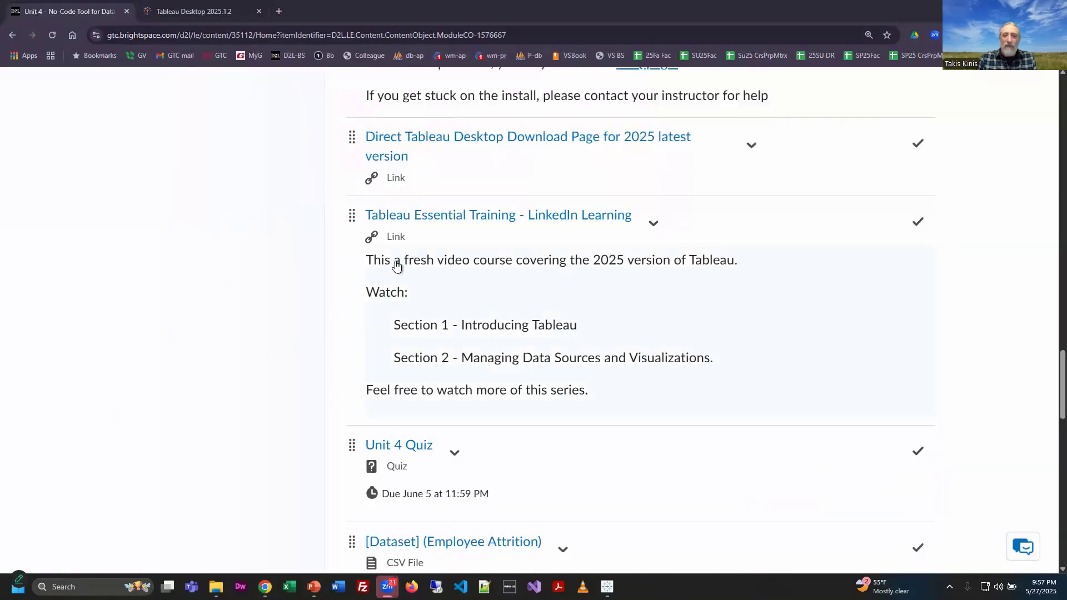